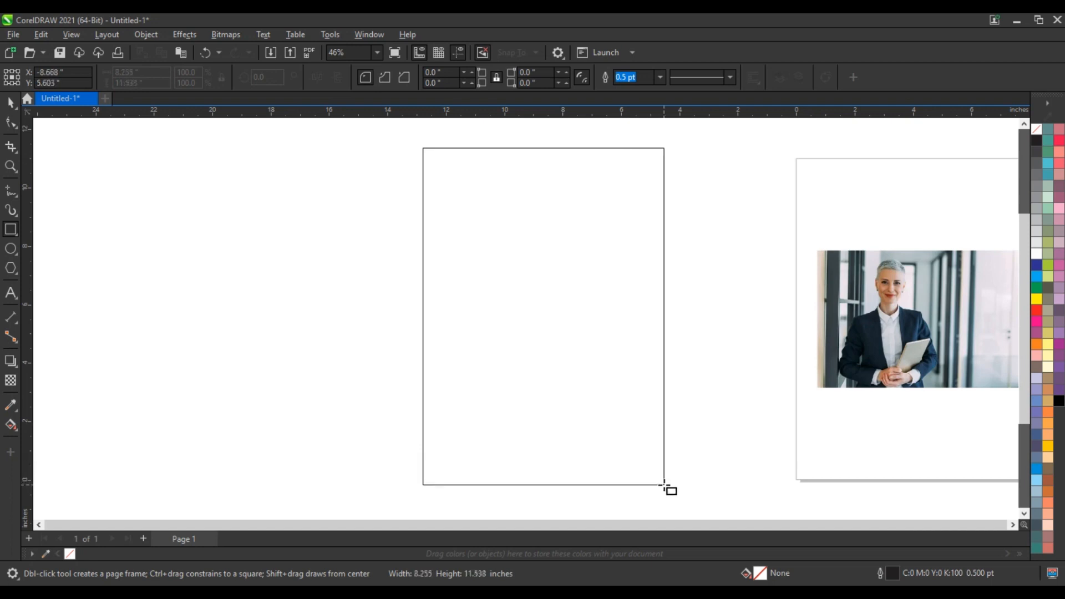
Draw an 8.255 × 11.538 inch rectangle on the canvas beside the photo page
left_click(8, 105)
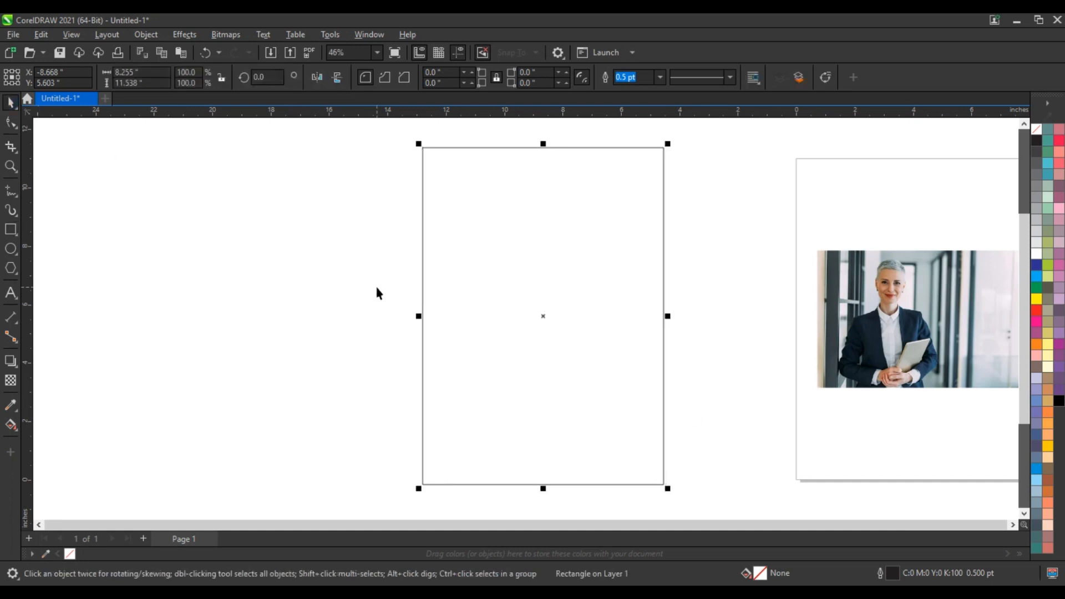
Round the rectangle's top-left corner and lower its top nodes to about 6.841 inches tall
left_click(9, 125)
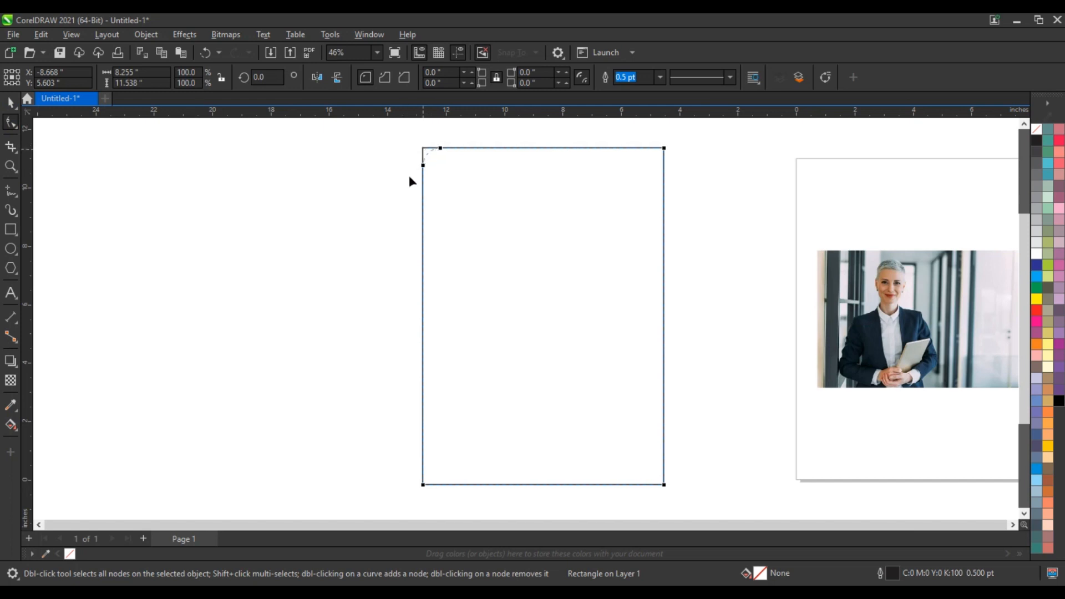
left_click_drag(392, 211, 380, 232)
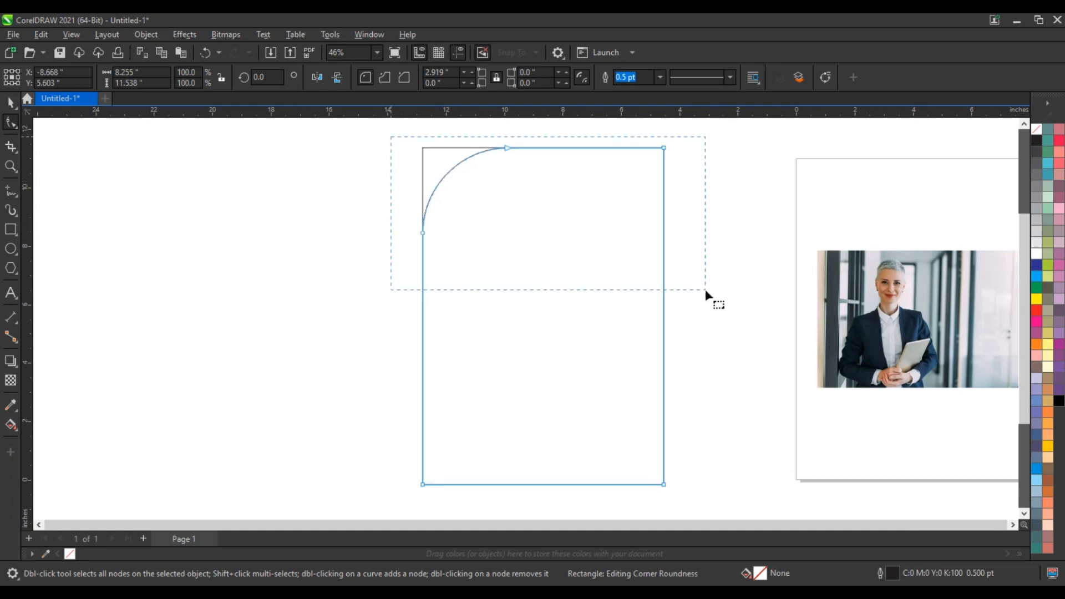
left_click_drag(706, 289, 706, 289)
left_click_drag(664, 148, 653, 286)
key("space")
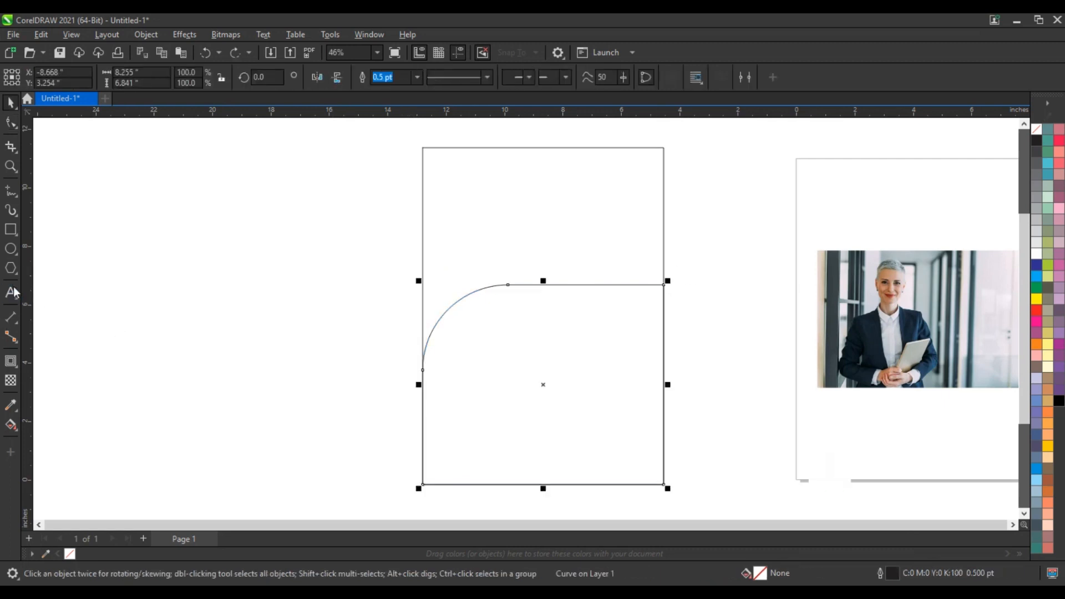
Add a two-step outside contour with 0.342 inch spacing around the rounded shape
left_click(11, 362)
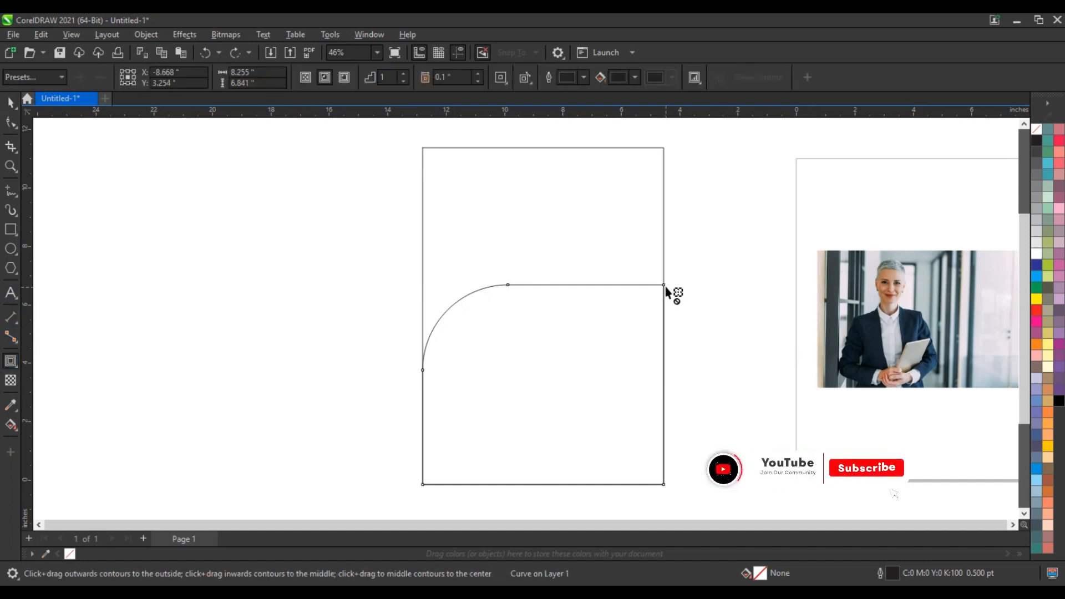
left_click_drag(665, 285, 689, 257)
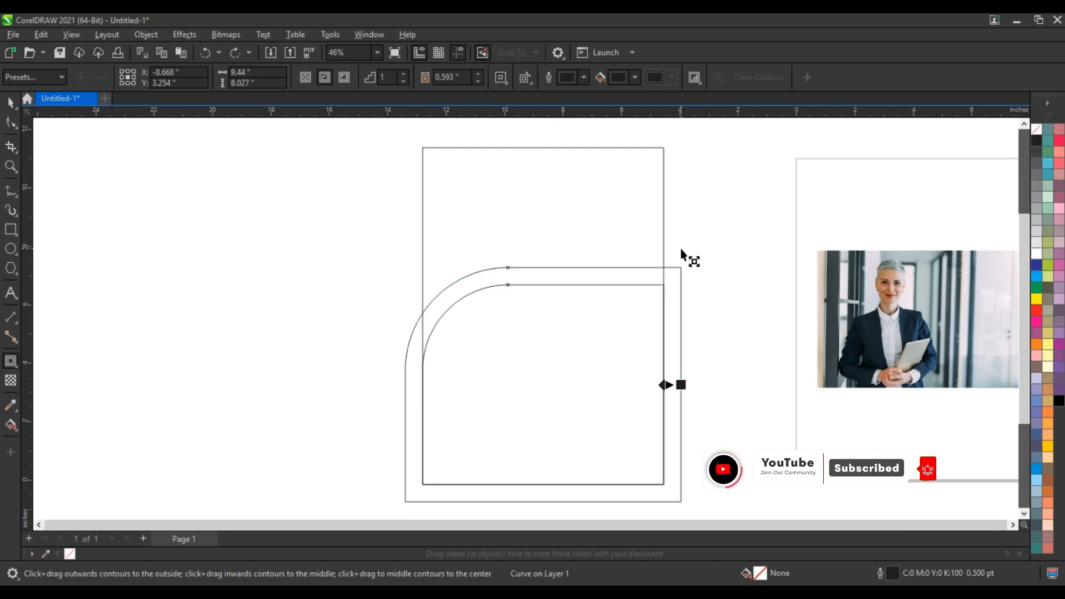
left_click(404, 74)
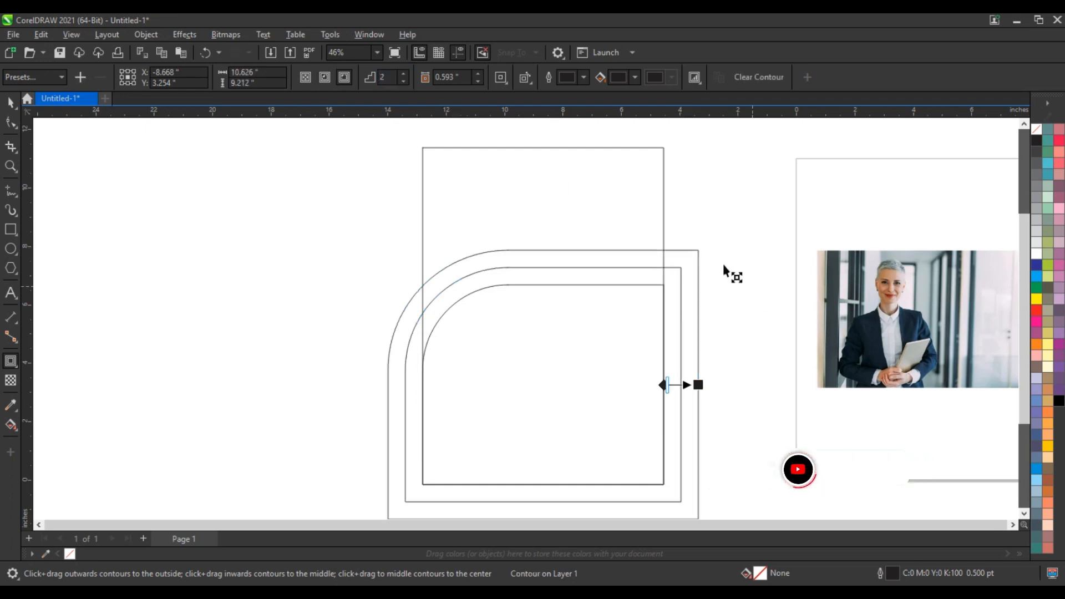
left_click_drag(698, 385, 684, 385)
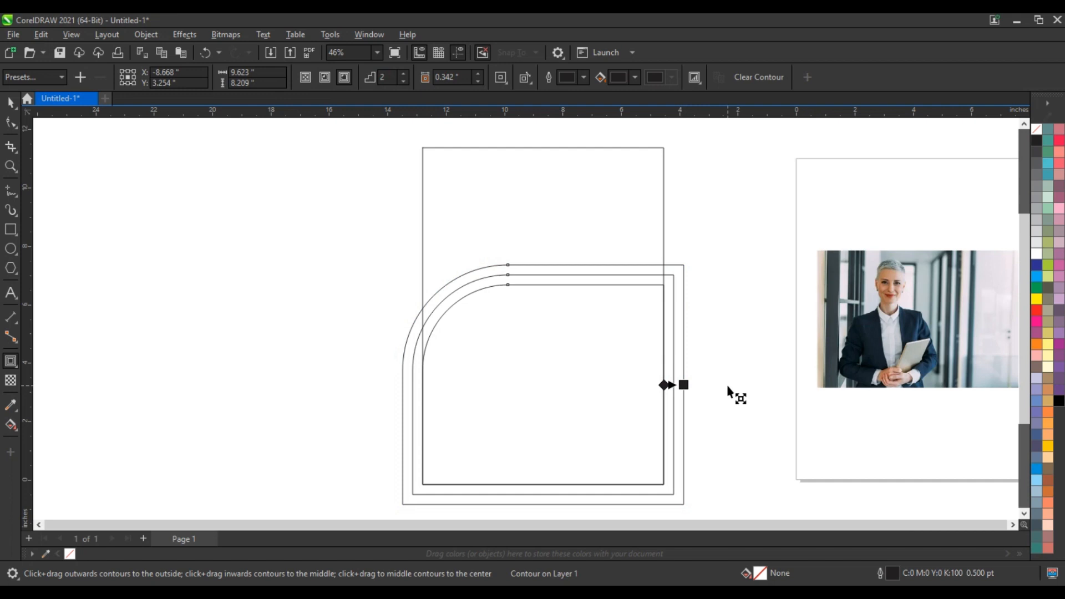
Break the contour apart into separate outline curves via Object > Break Contour Apart
left_click(11, 103)
left_click(144, 36)
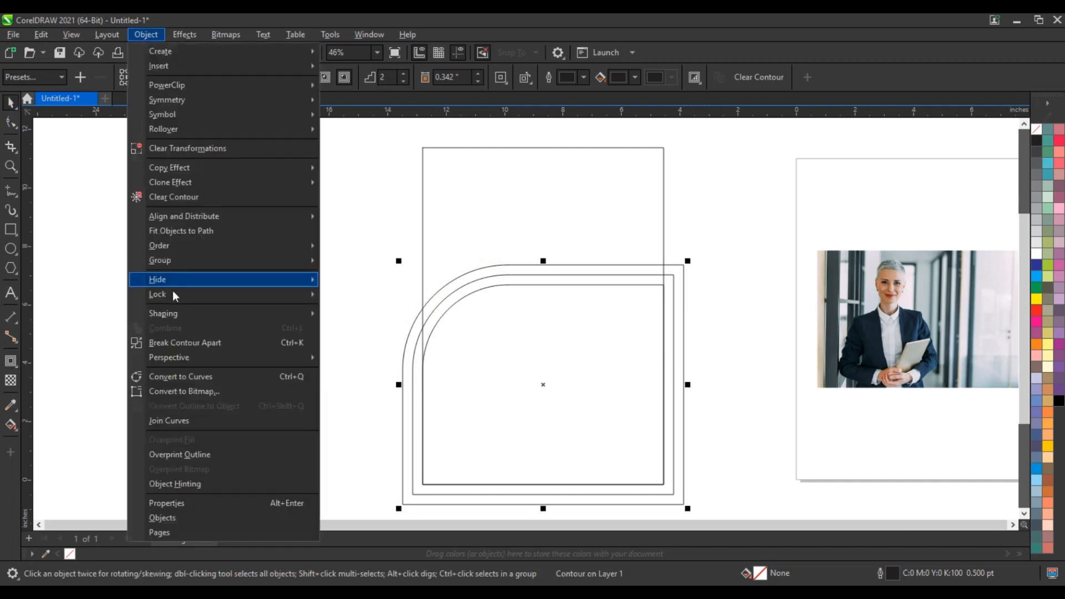
left_click(176, 344)
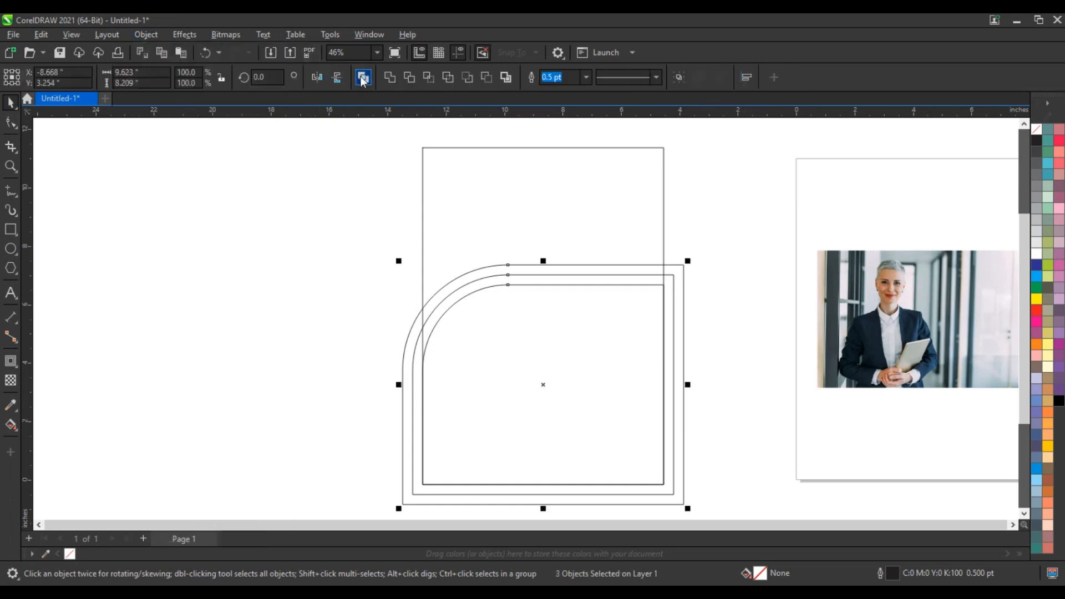
left_click(337, 227)
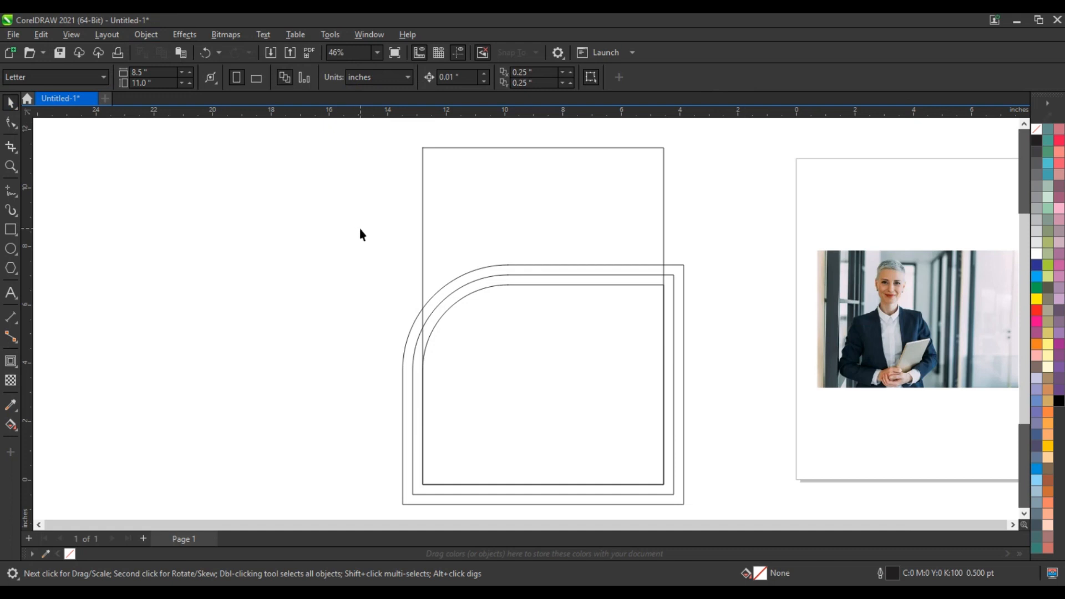
Draw a circle, place it above the bands, and shift the rounded outlines slightly lower
left_click(11, 249)
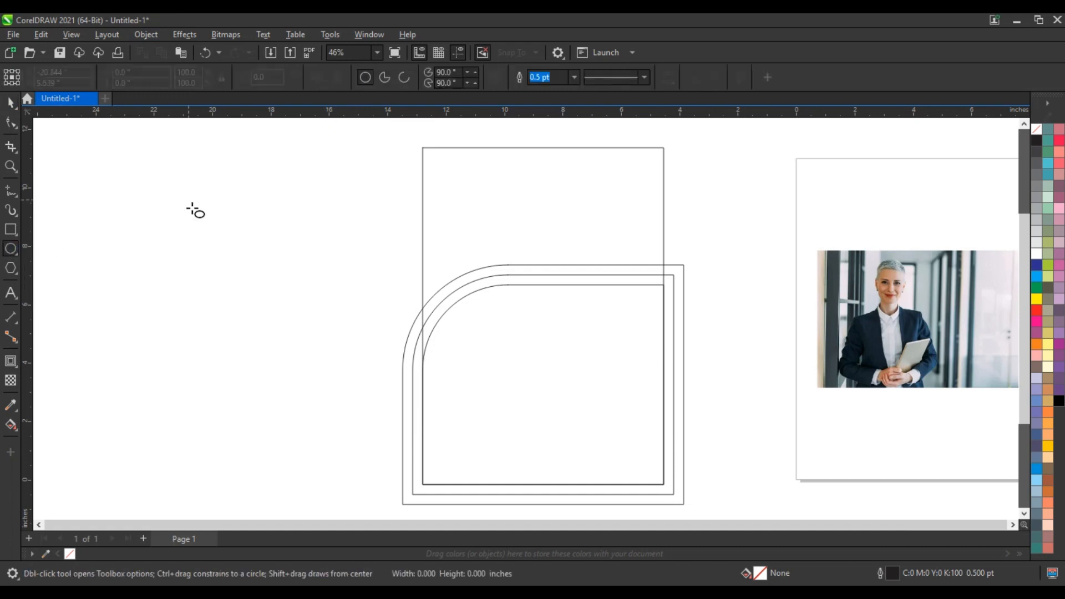
left_click_drag(189, 200, 231, 356)
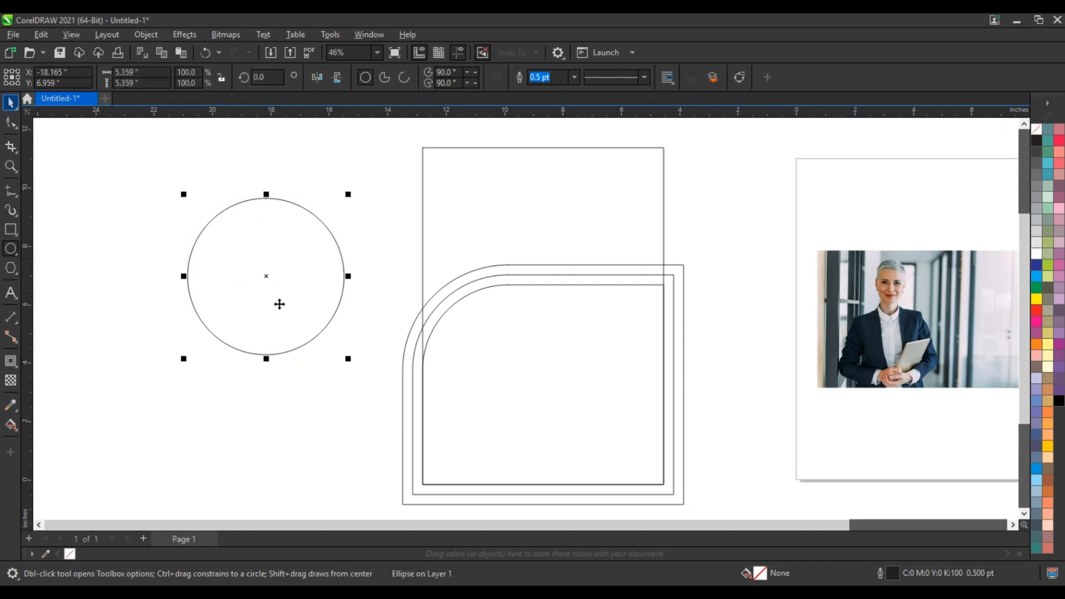
key("space")
left_click_drag(276, 278, 522, 225)
left_click_drag(689, 248, 370, 492)
left_click_drag(549, 339, 549, 352)
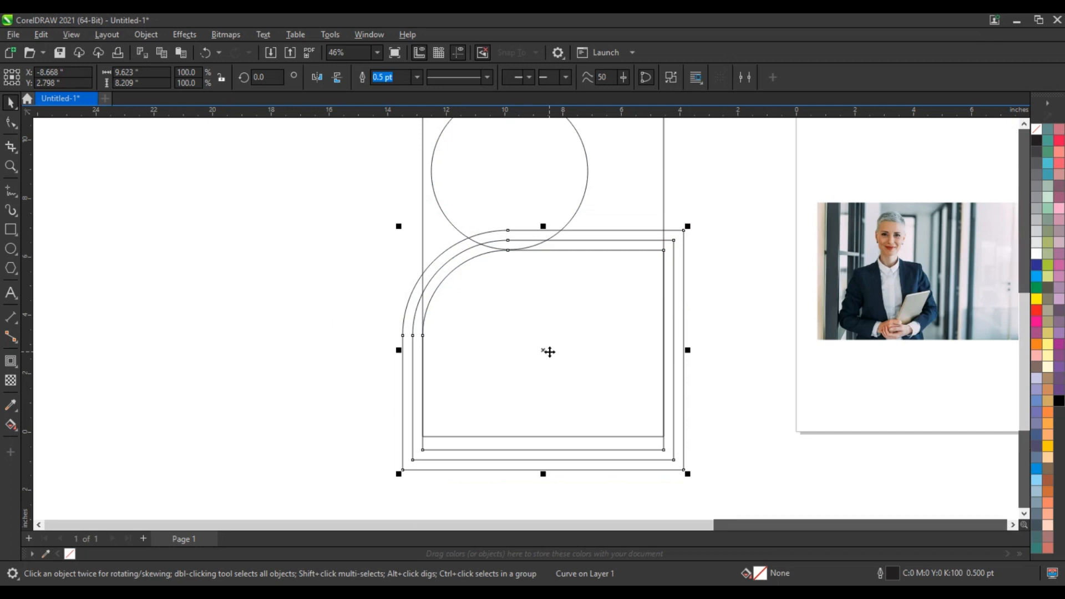
Scale the circle inward twice, leaving two smaller concentric copies inside it
key("shift+F2")
key("Escape")
left_click(1024, 124)
left_click(1024, 124)
left_click(1024, 123)
left_click(1024, 124)
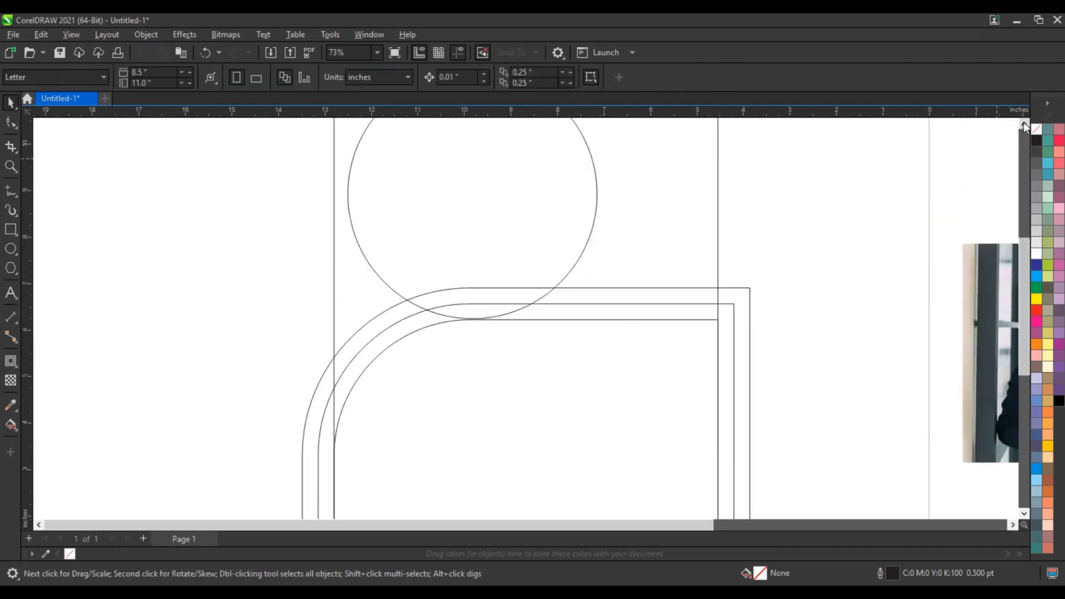
left_click(1024, 124)
left_click(512, 215)
left_click_drag(602, 364, 573, 353)
right_click(589, 350)
right_click(574, 353)
left_click(833, 319)
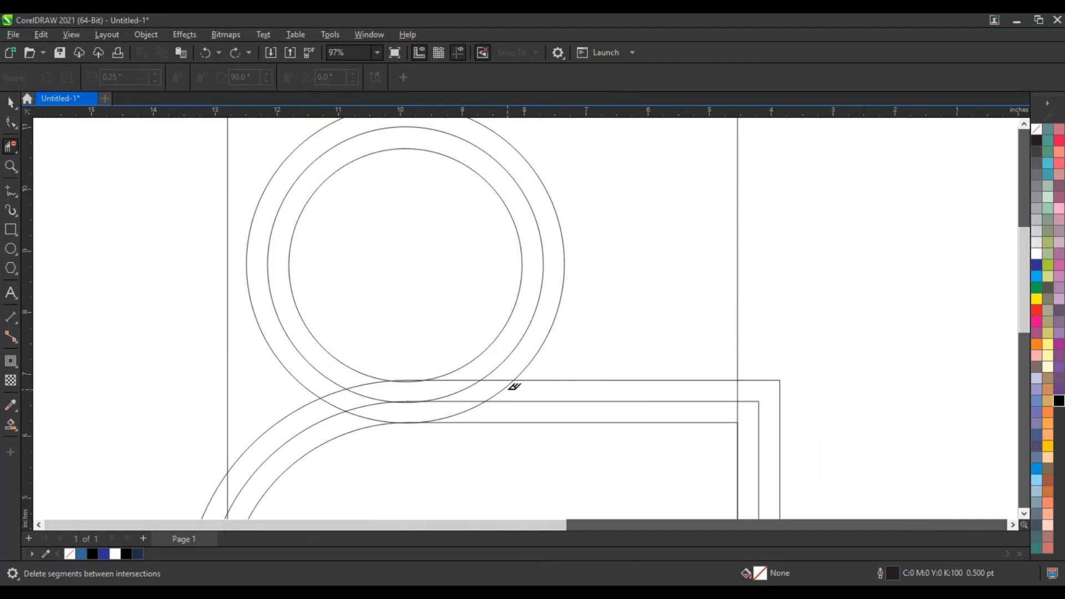
Delete the overlapping circle arcs and band segments with Virtual Segment Delete to join the rings and bands
left_click(496, 386)
left_click(475, 382)
left_click(369, 383)
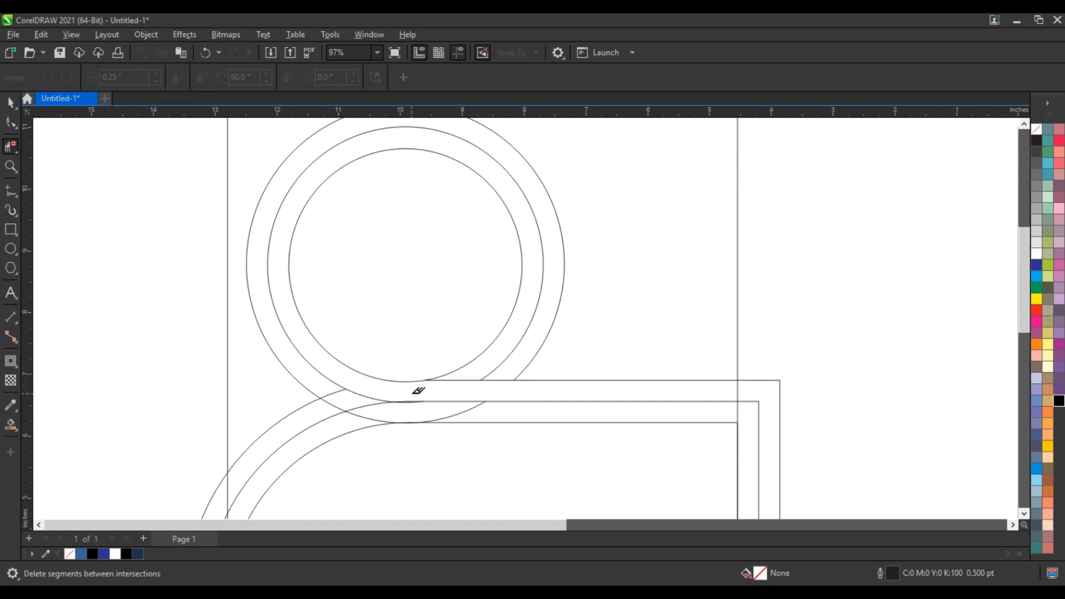
left_click(462, 380)
left_click(471, 406)
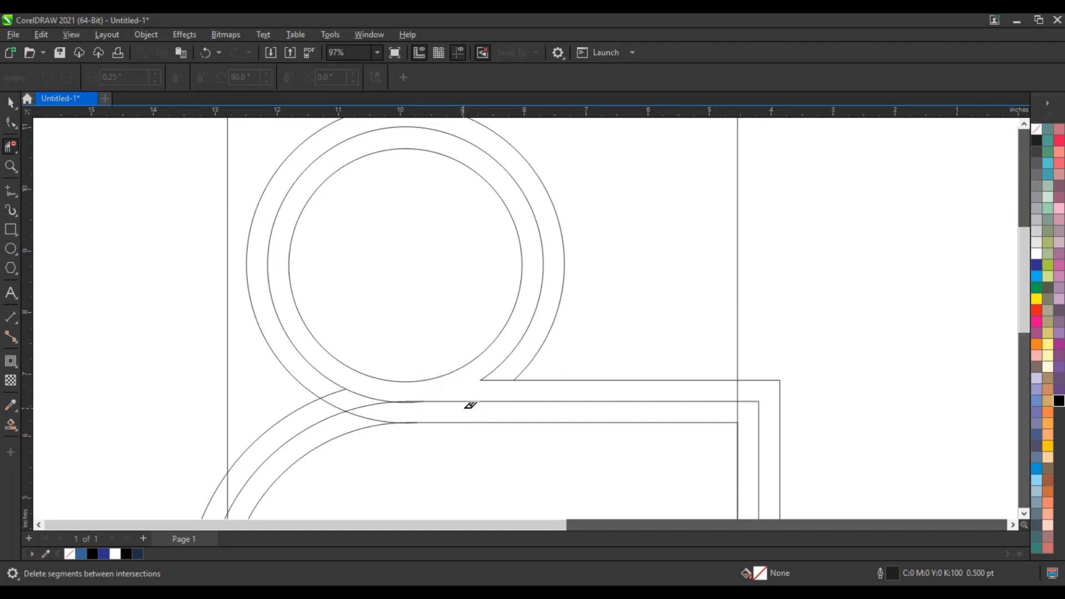
left_click(399, 402)
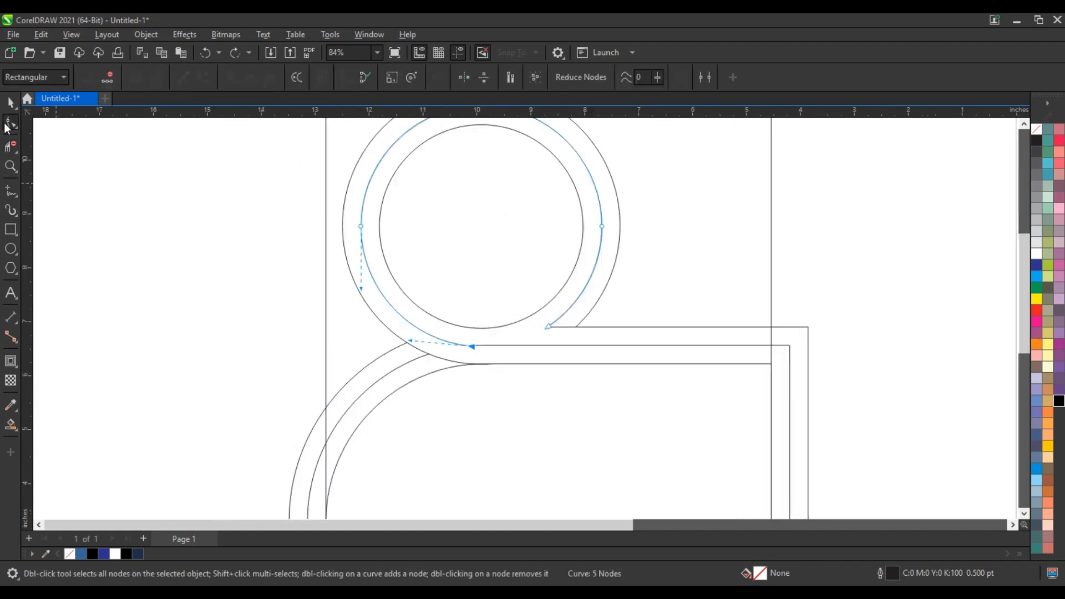
left_click(235, 317)
scroll(236, 317, "down", 7)
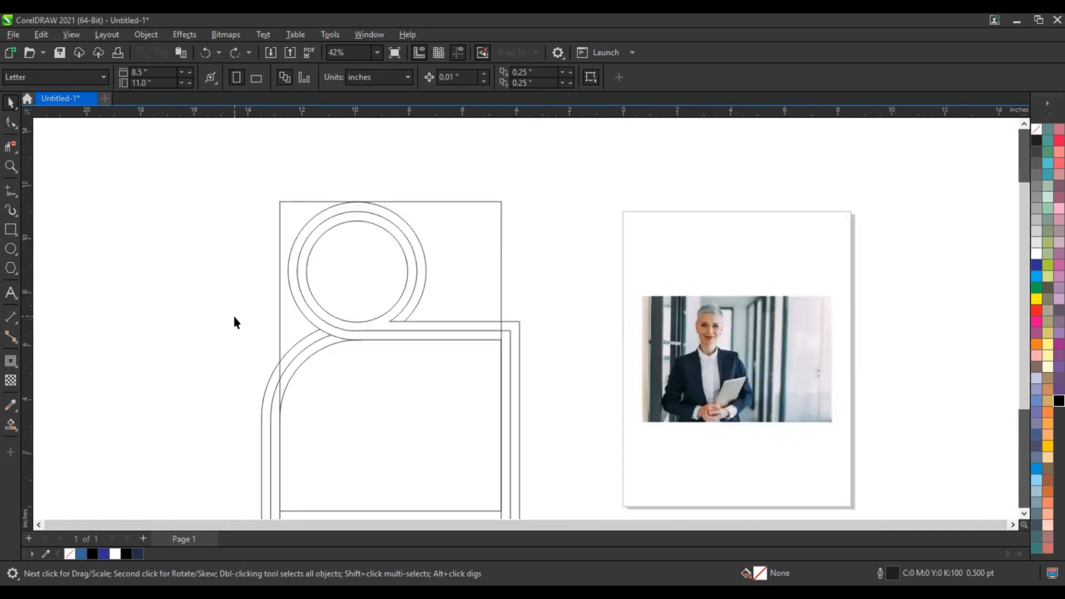
Smart-fill the loop's inner and outer rings and the curved bands with blue (#336699)
mouse_move(203, 208)
left_mouse_down()
mouse_move(488, 509)
mouse_move(508, 513)
left_mouse_up()
key("shift+F2")
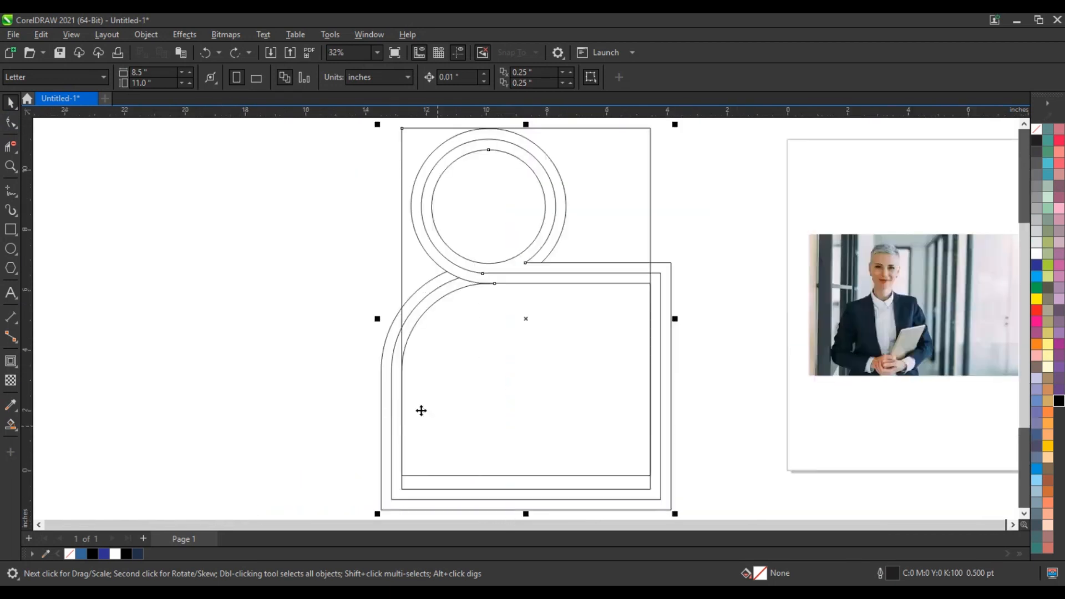
left_click(140, 397)
left_click(12, 425)
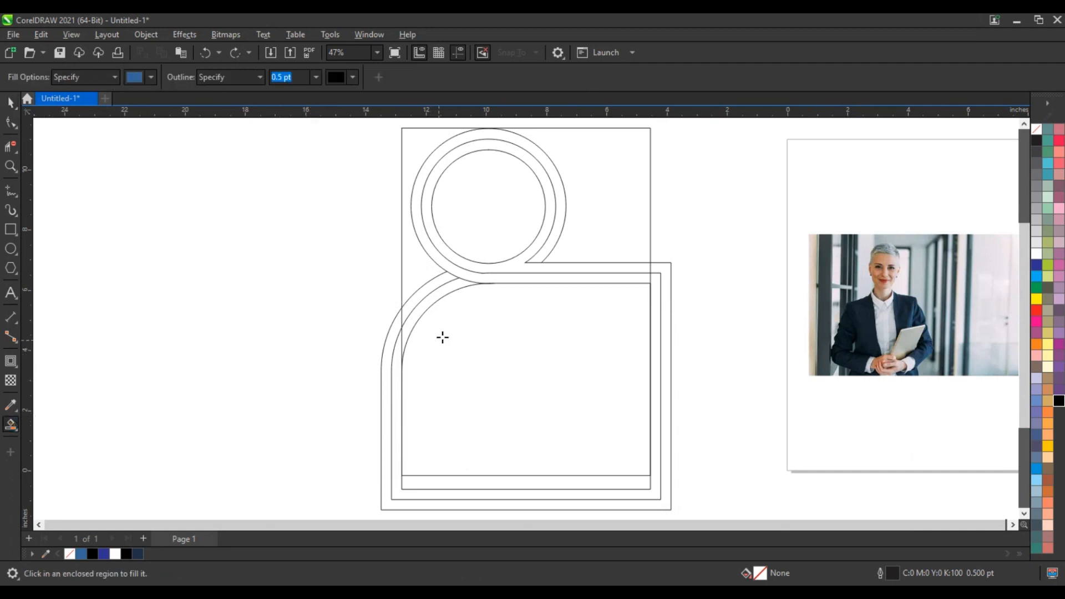
left_click(546, 270)
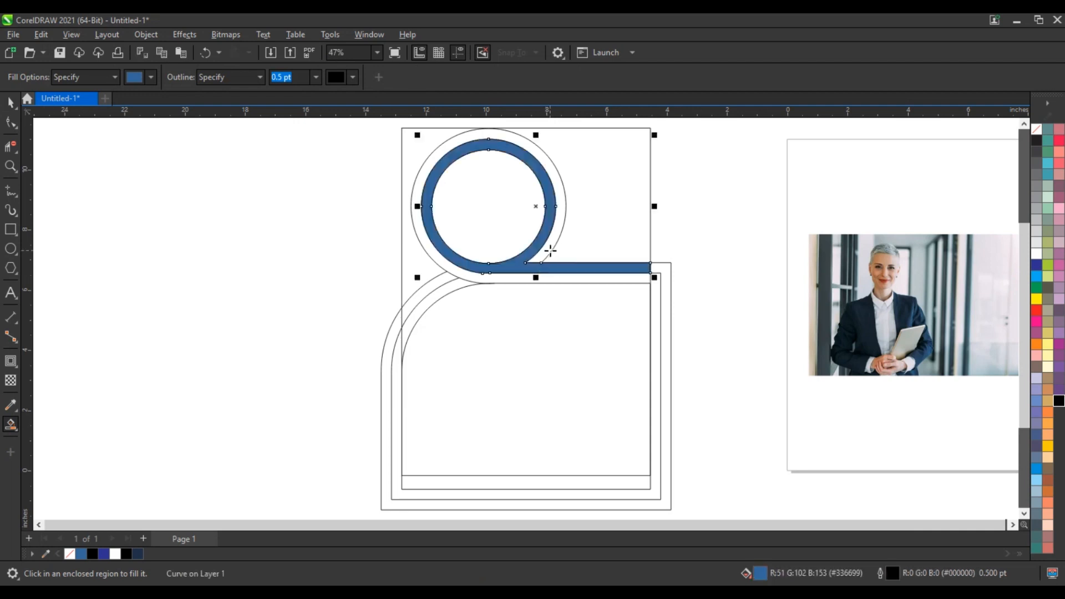
left_click(550, 250)
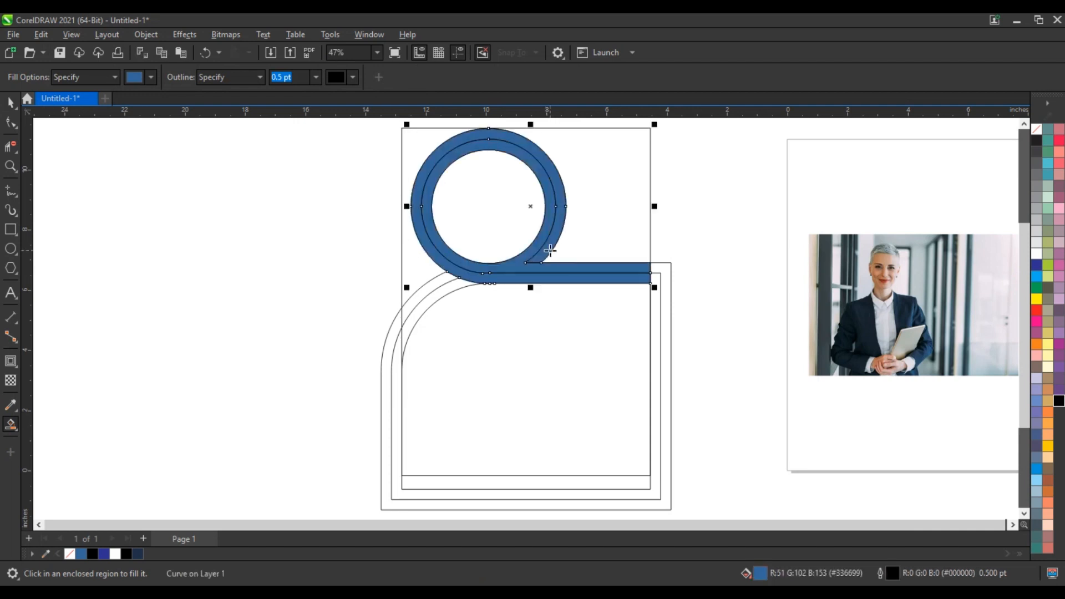
left_click(442, 296)
left_click(429, 286)
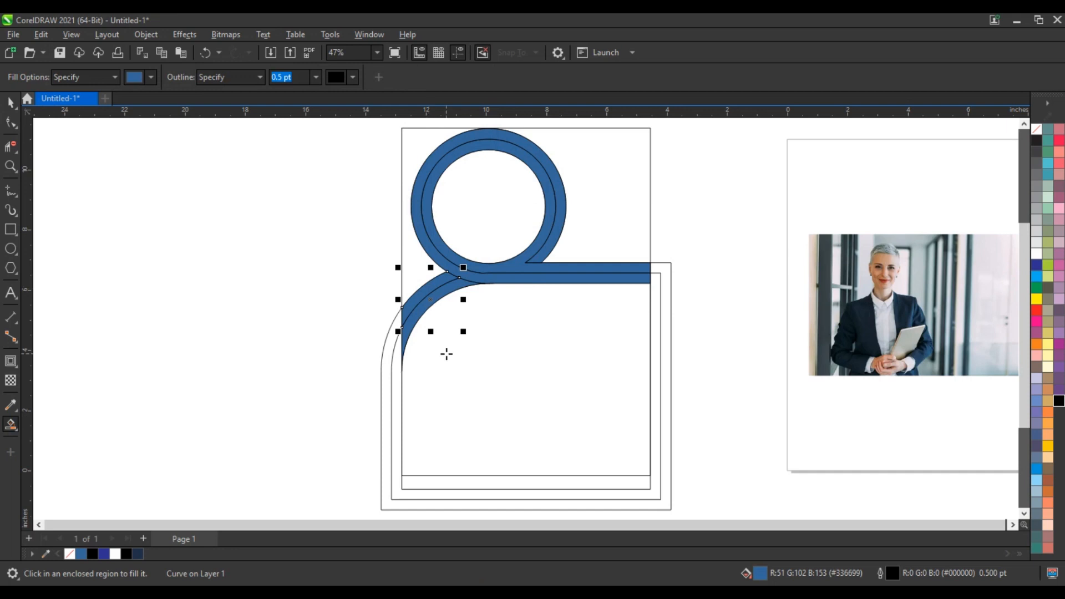
left_click(447, 354)
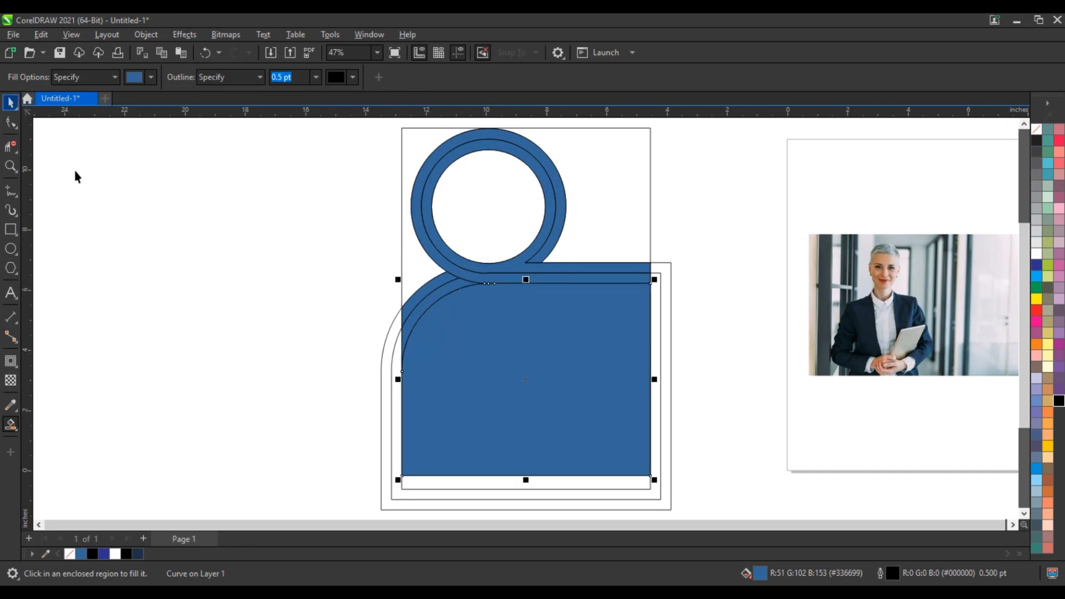
key("space")
Send the large blue filled shape back one level behind the page frame
left_click(391, 384)
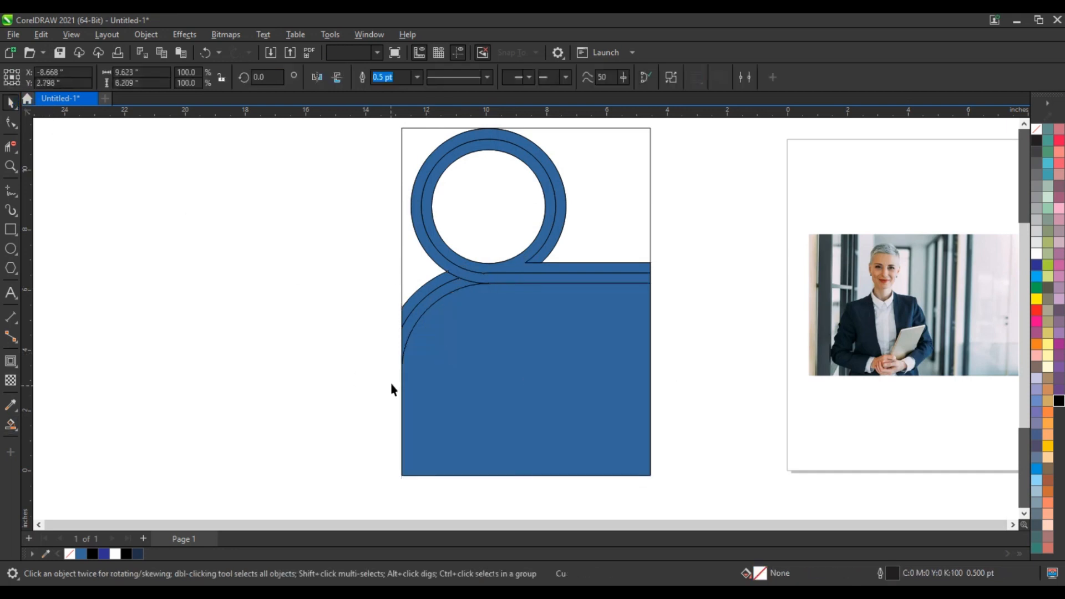
left_click(612, 315)
key("shift+Page_Down")
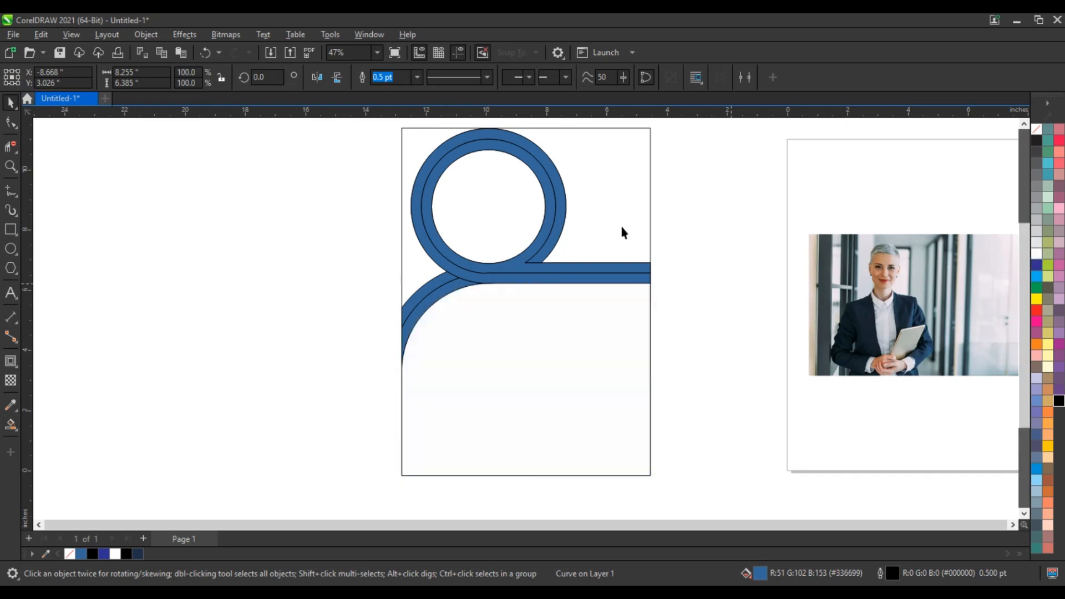
Fill the page frame rectangle dark navy
left_click(651, 241)
left_click(137, 553)
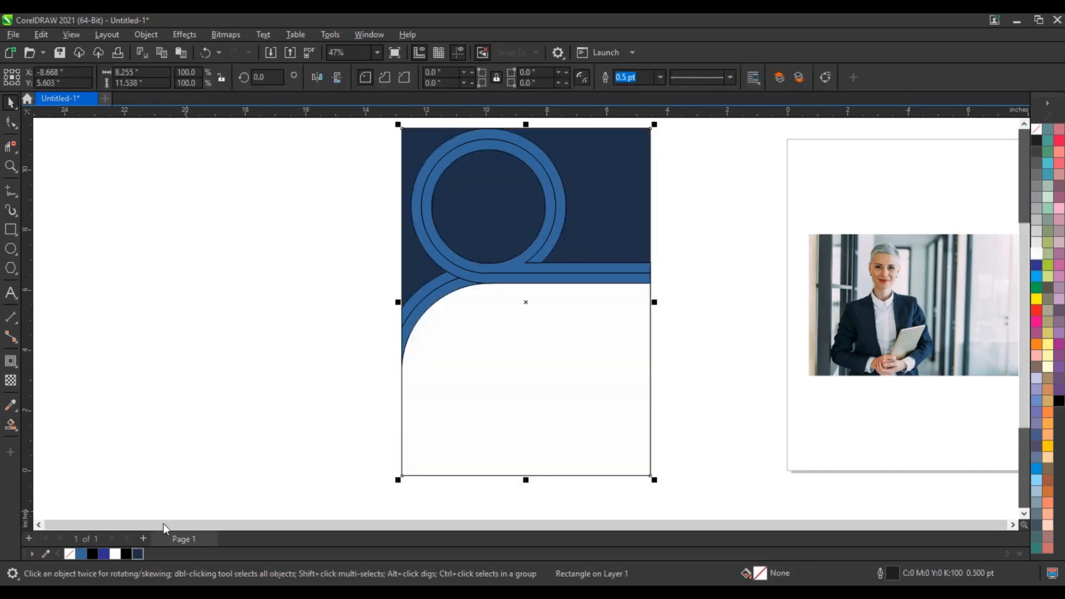
left_click(219, 427)
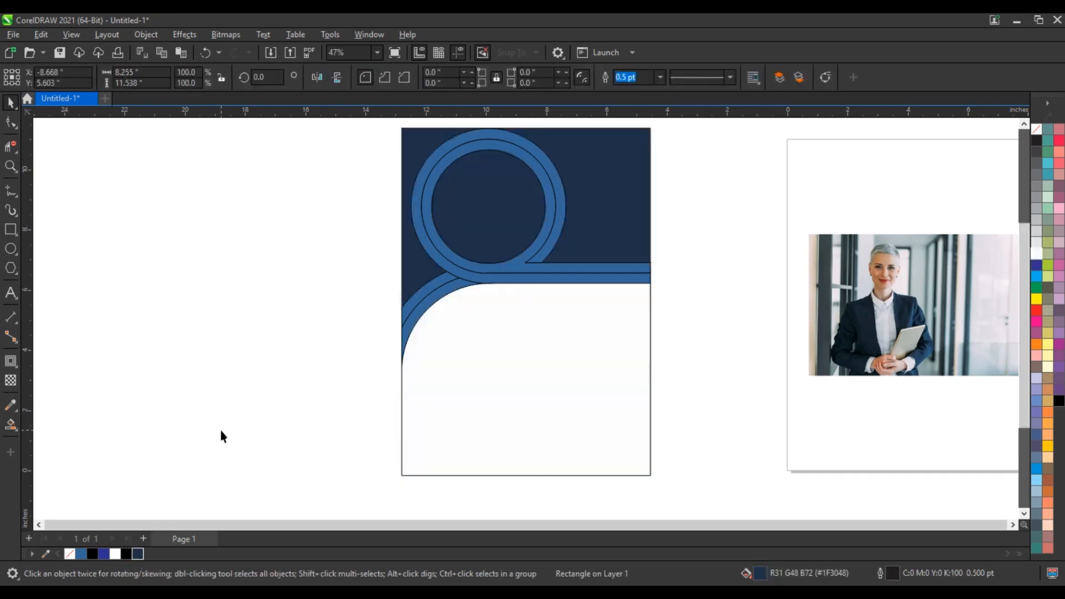
Give the inner ring a gradient fill ending in cyan
left_click(505, 270)
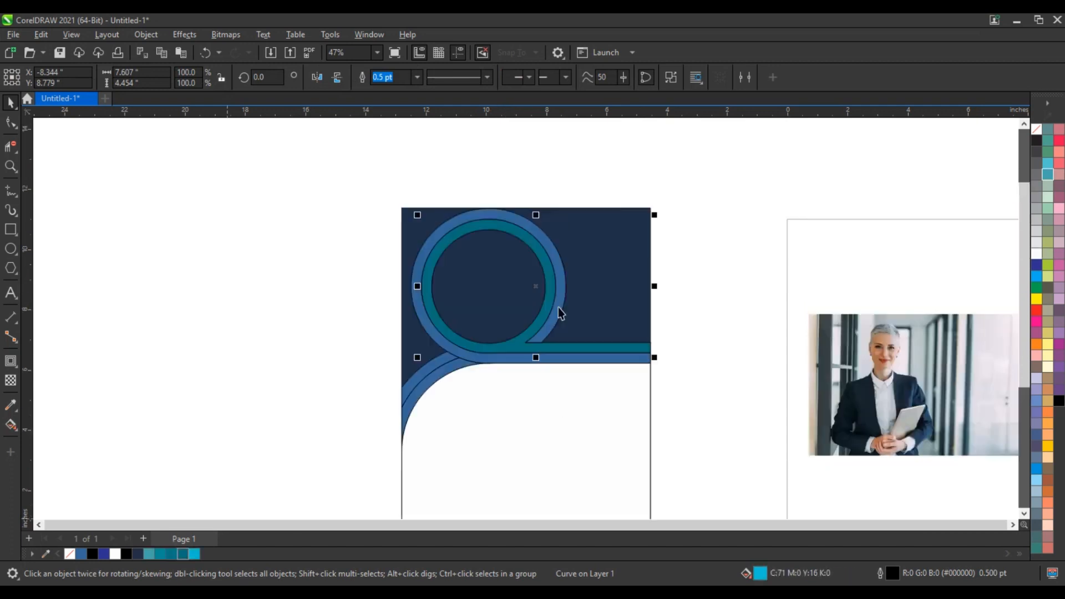
key("g")
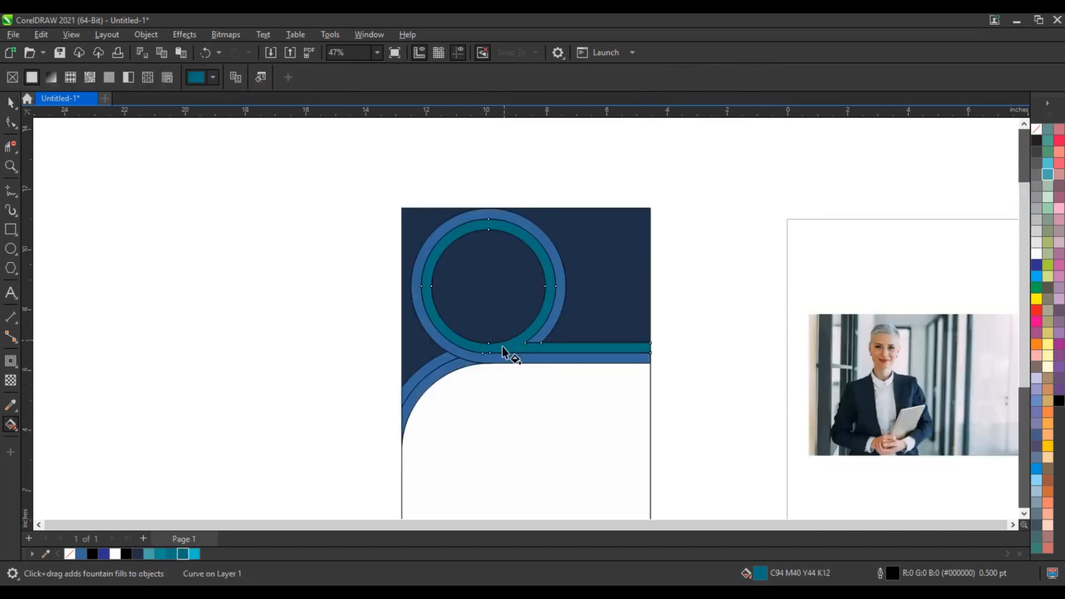
left_click_drag(503, 344, 500, 256)
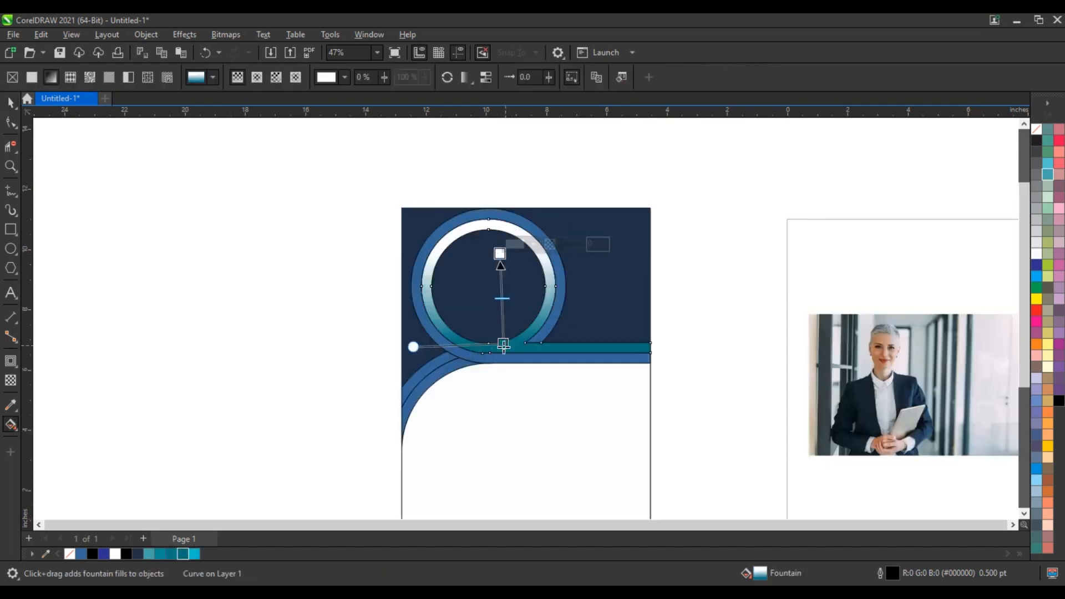
left_click_drag(502, 345, 492, 368)
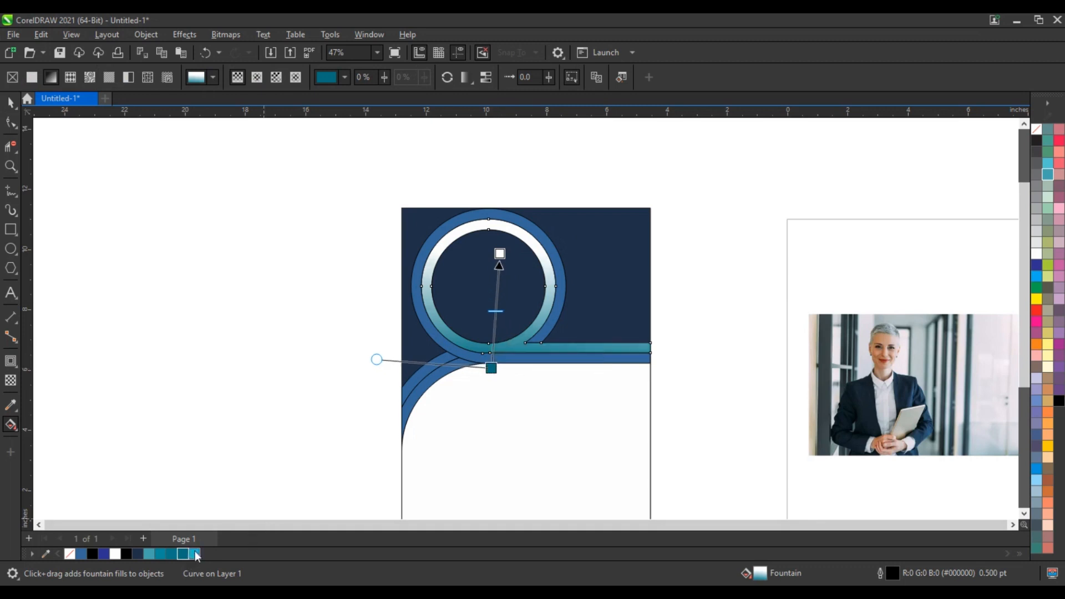
left_click_drag(499, 262, 499, 254)
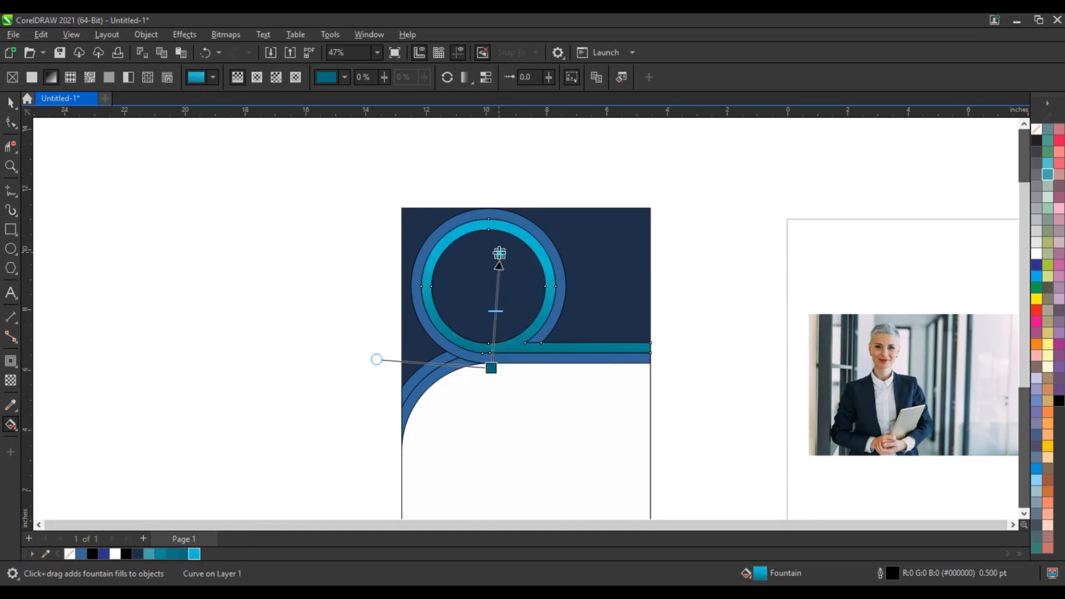
Fill the outer ring and bar teal, then apply a cyan-to-teal gradient with adjusted end points
left_click(518, 220)
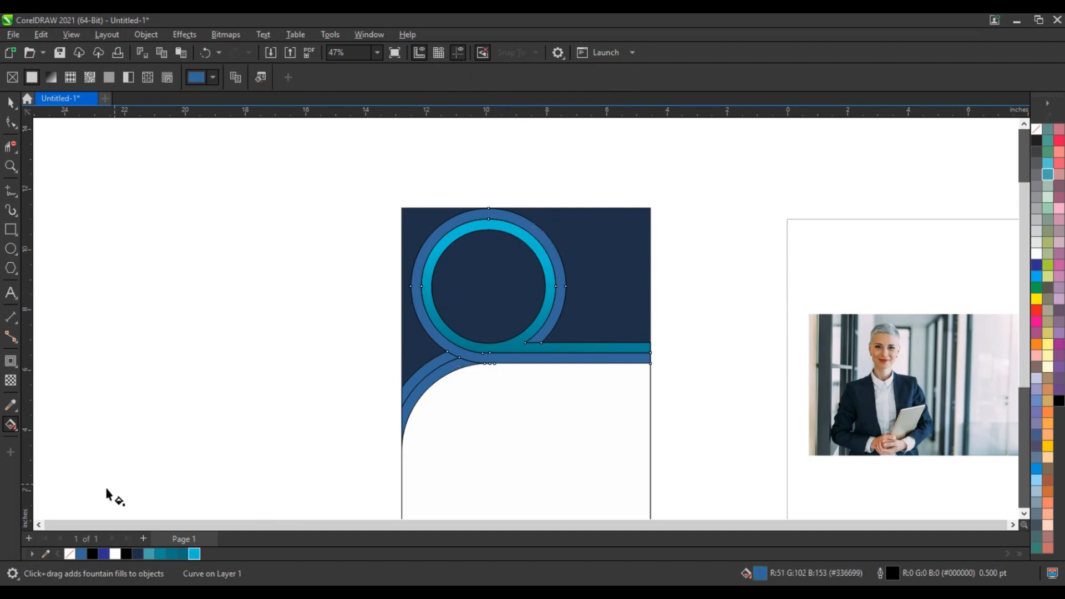
left_click(181, 554)
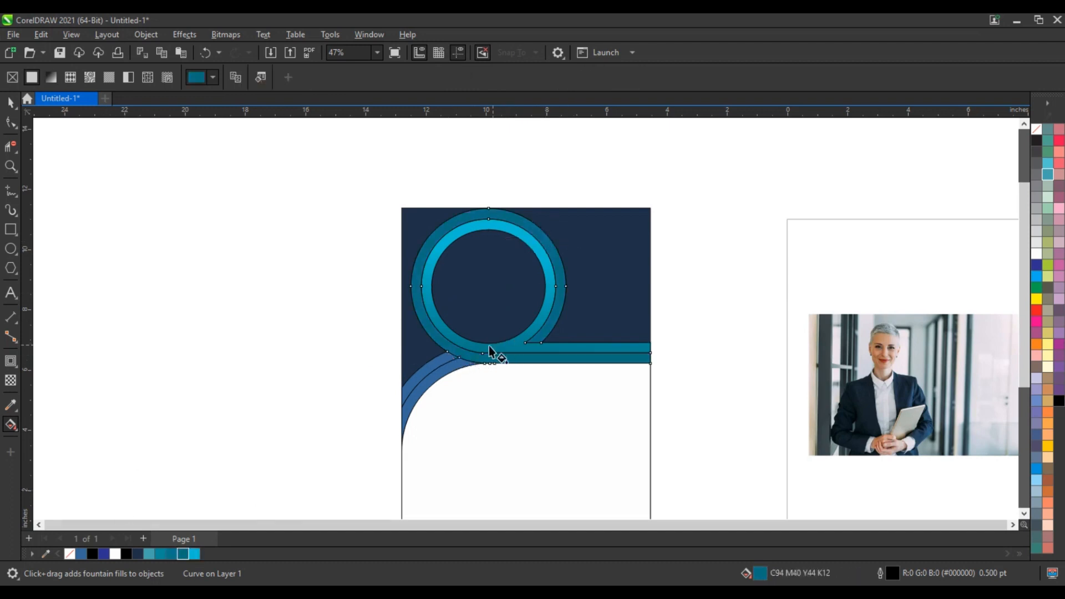
left_click_drag(558, 355, 520, 283)
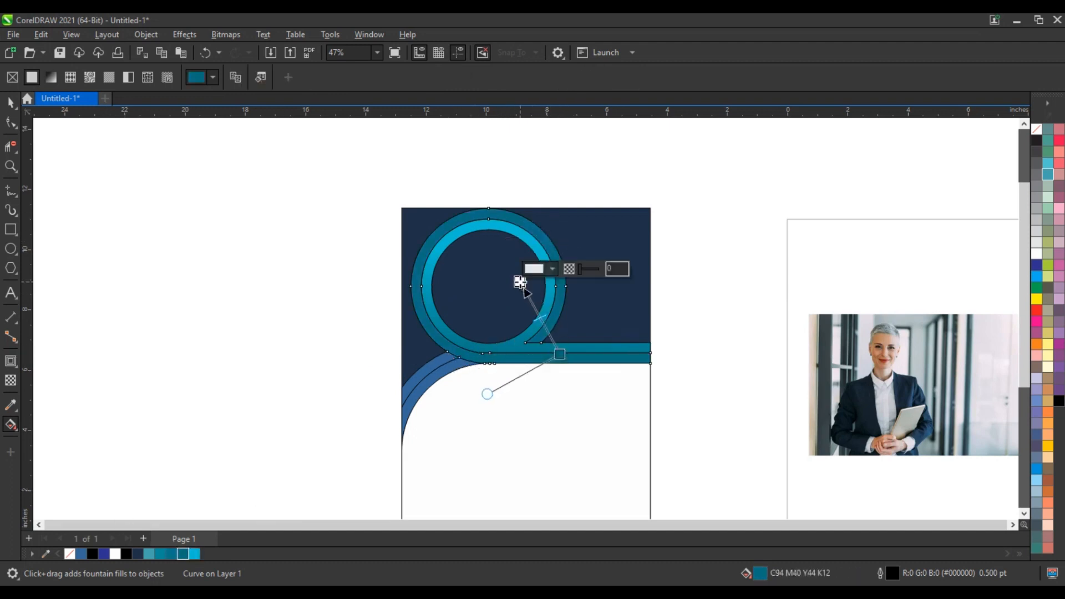
left_click_drag(194, 554, 518, 281)
left_click_drag(520, 282, 485, 283)
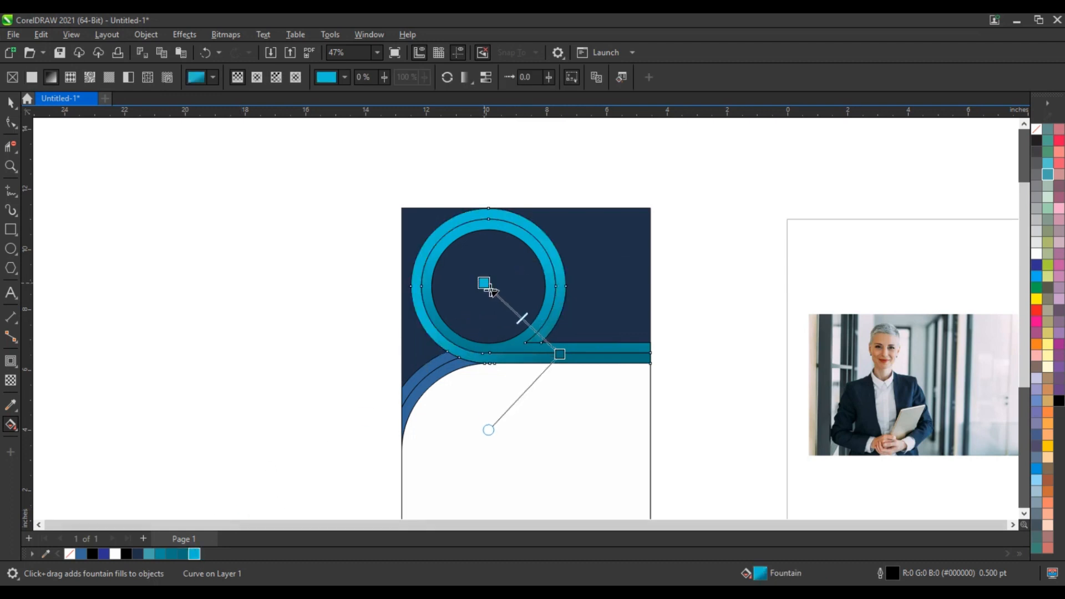
left_click_drag(568, 351, 584, 333)
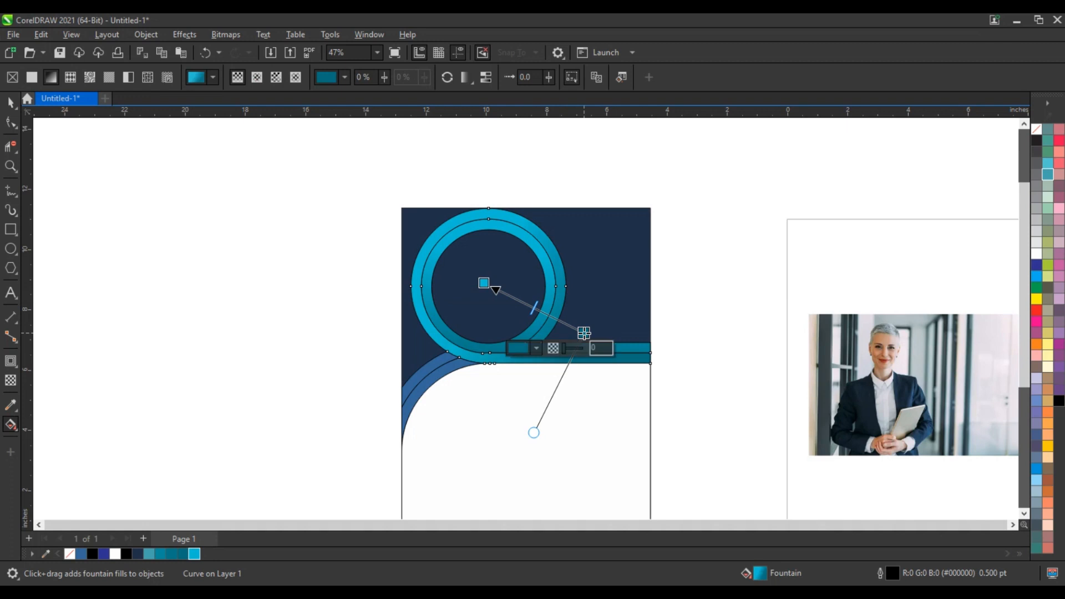
left_click_drag(484, 283, 460, 363)
left_click_drag(499, 253, 526, 260)
key("space")
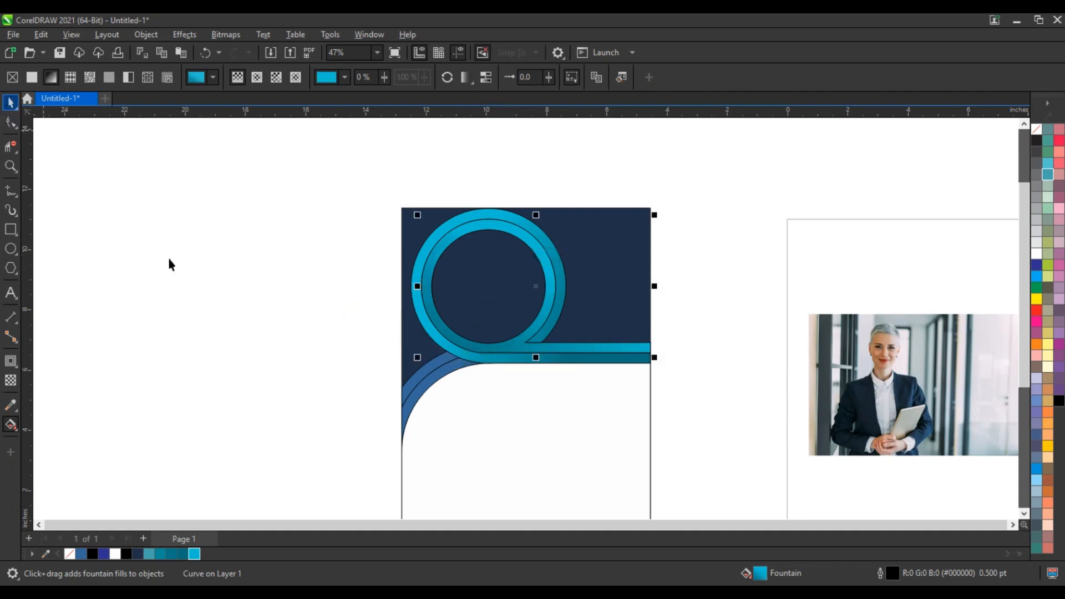
Copy the teal bar's fill onto both lower-left curved bands with Copy Properties From
left_click(454, 430)
left_click(435, 382)
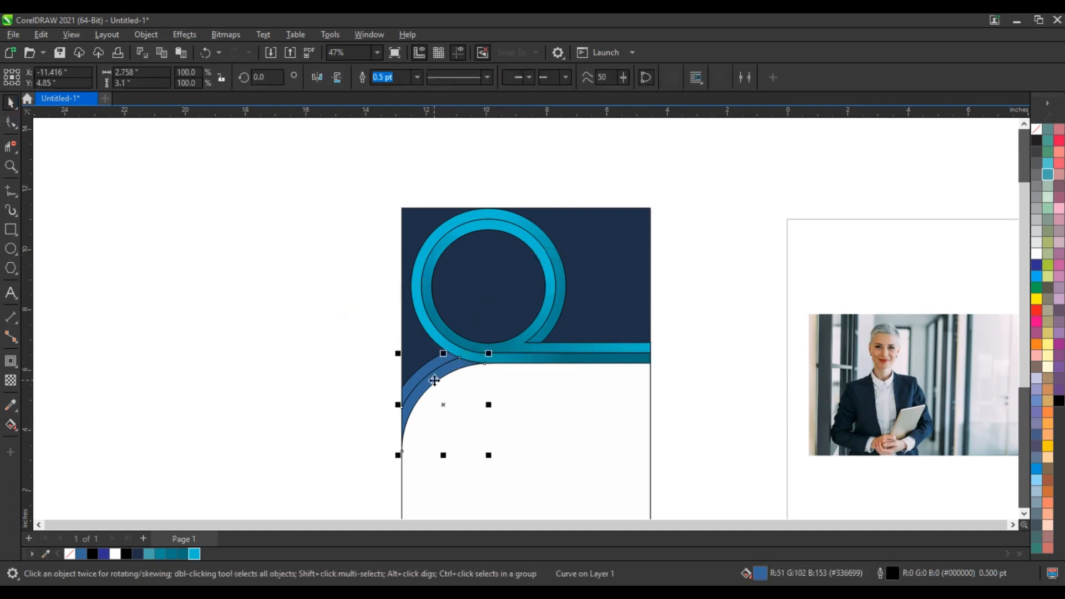
left_click(429, 369, "shift")
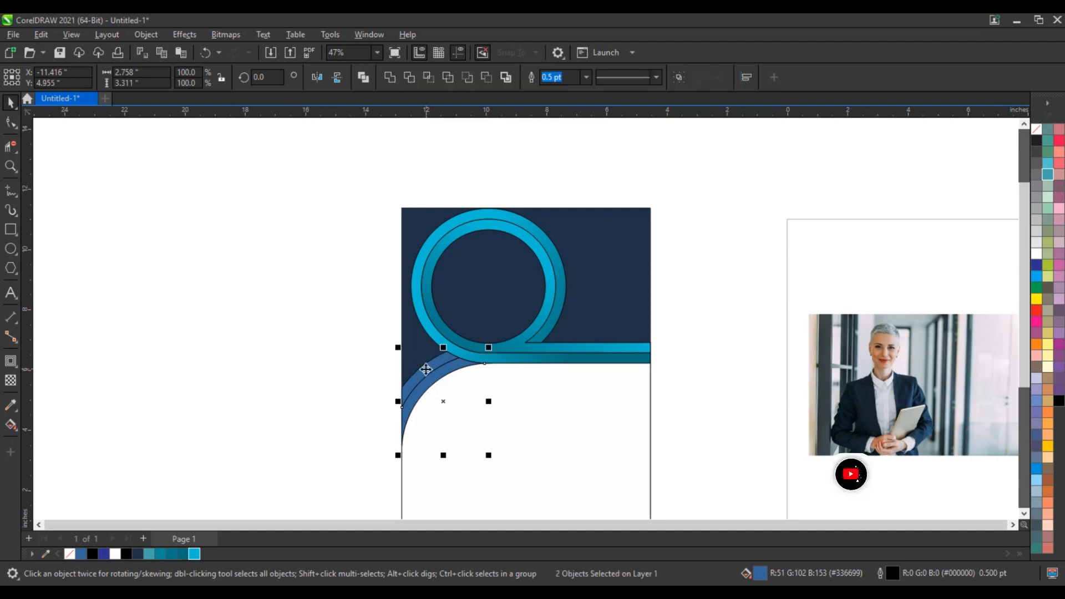
left_click(39, 35)
left_click(75, 127)
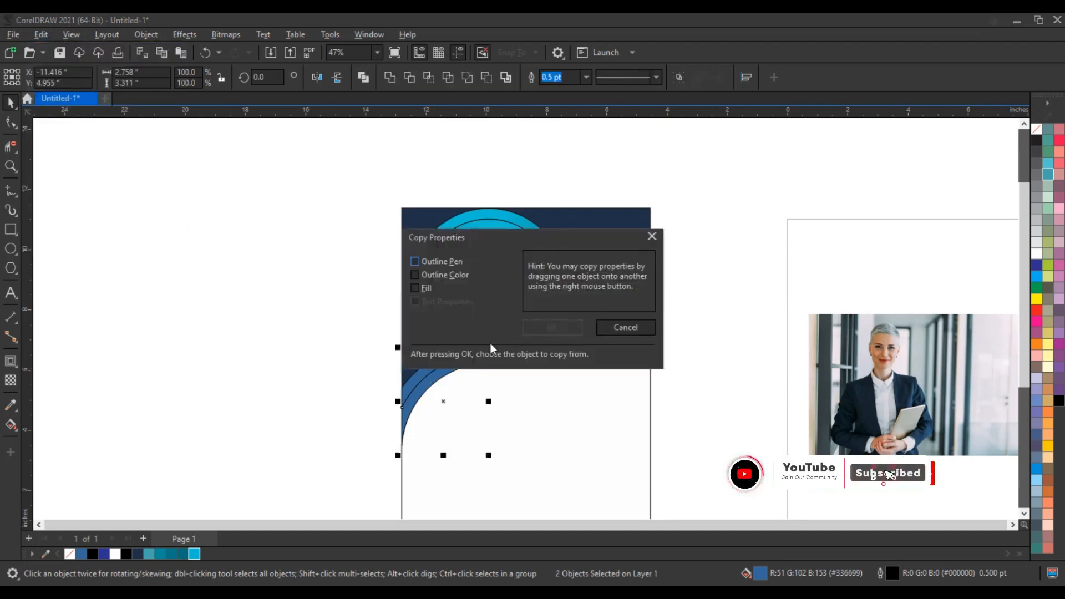
left_click(417, 288)
left_click(551, 328)
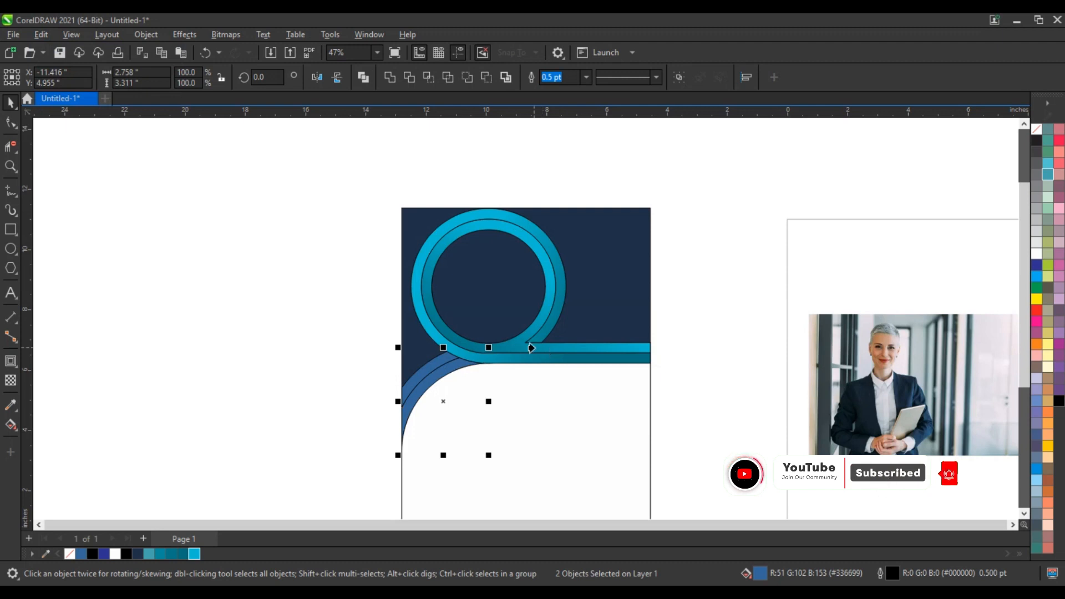
left_click(533, 347)
left_click(718, 361)
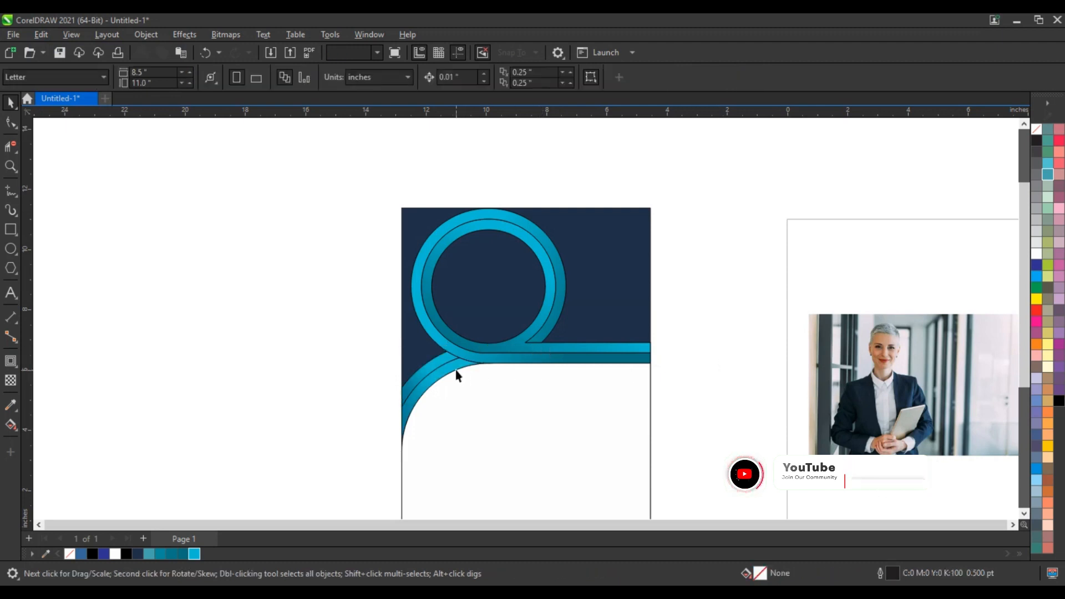
Give the two lower-left bands dark-to-cyan gradient fills, stretching the cyan end outward
left_click(460, 369)
left_click(454, 365)
key("g")
left_click_drag(467, 361, 426, 409)
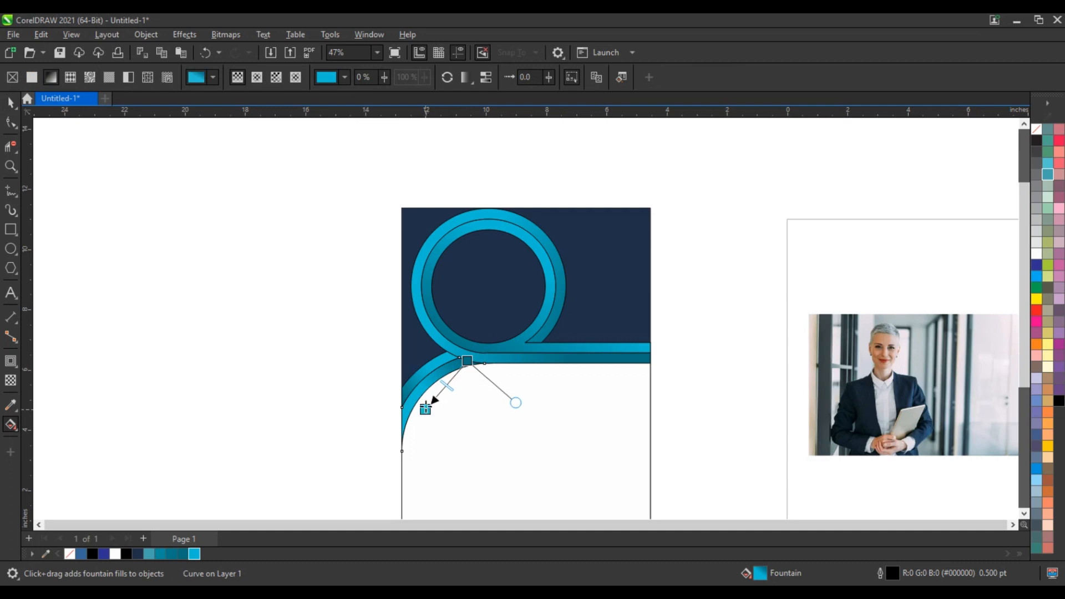
left_click(432, 369)
left_click_drag(451, 352, 412, 393)
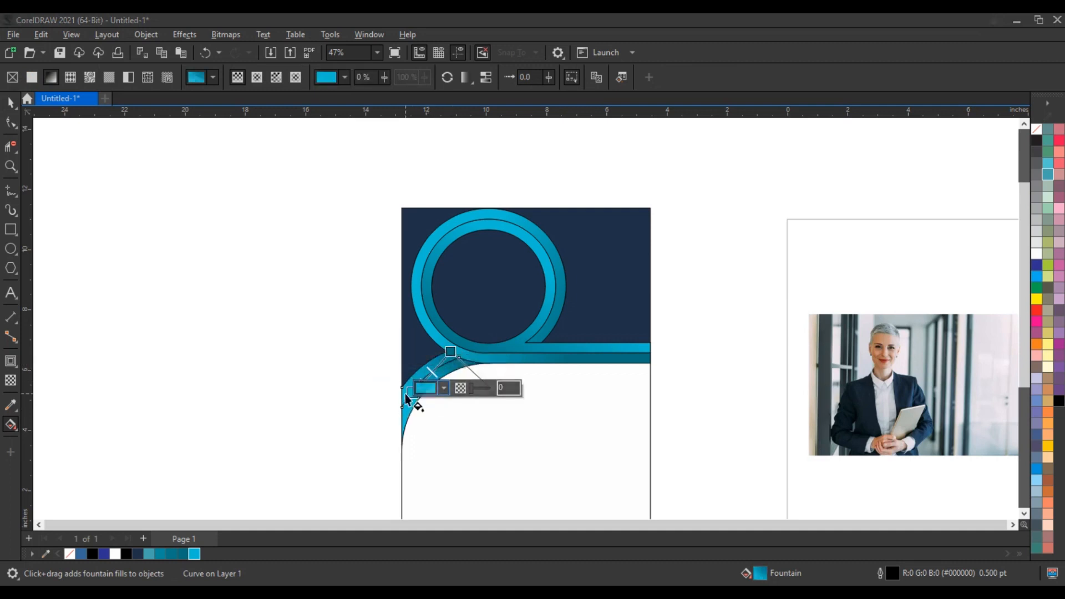
left_click_drag(411, 392, 384, 409)
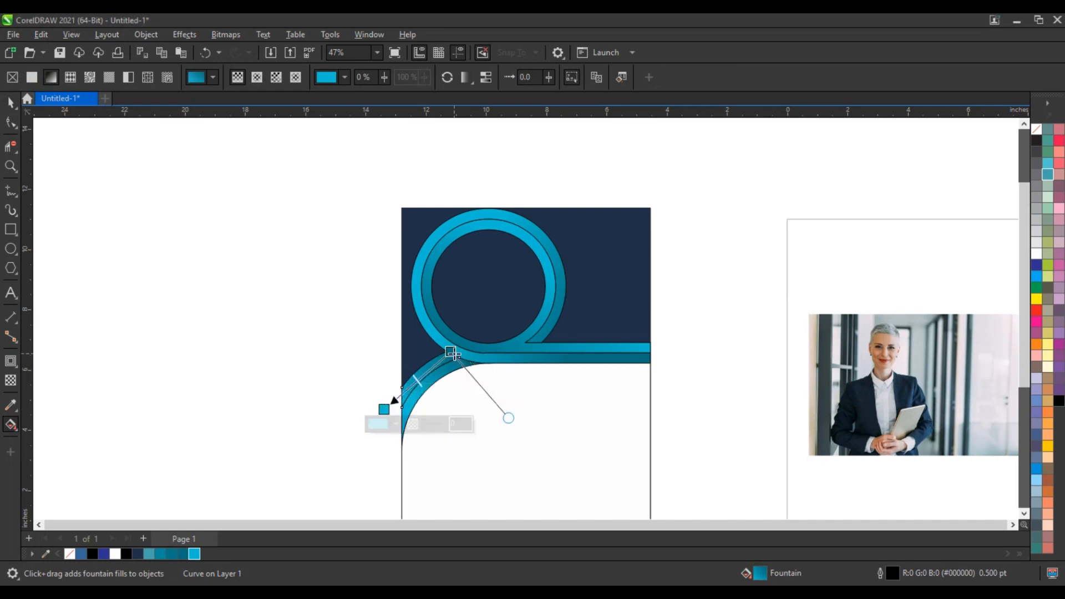
left_click_drag(450, 353, 438, 358)
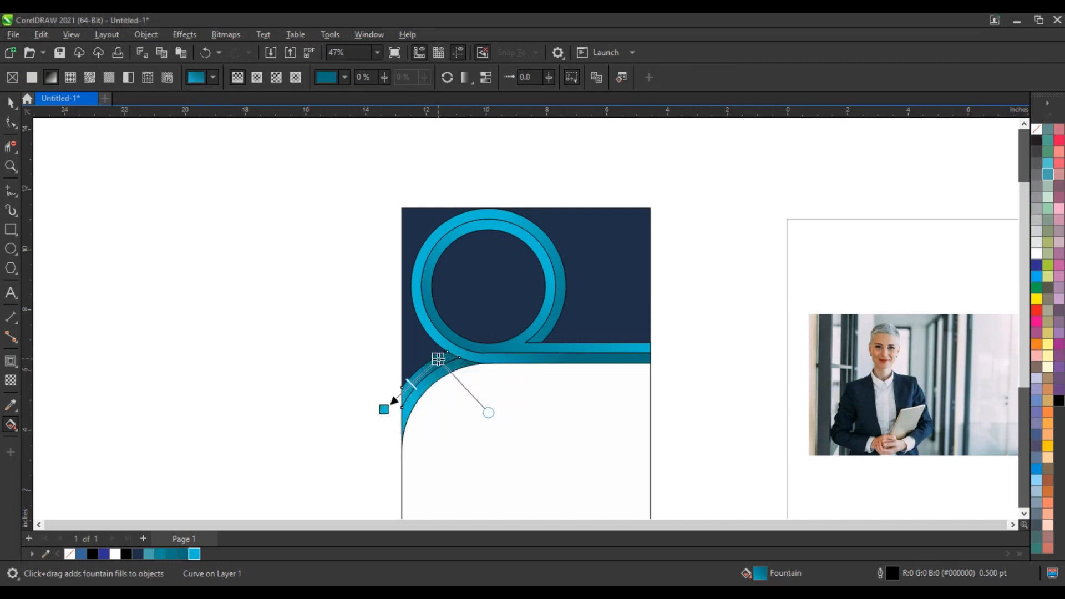
left_click(11, 102)
left_click(48, 160)
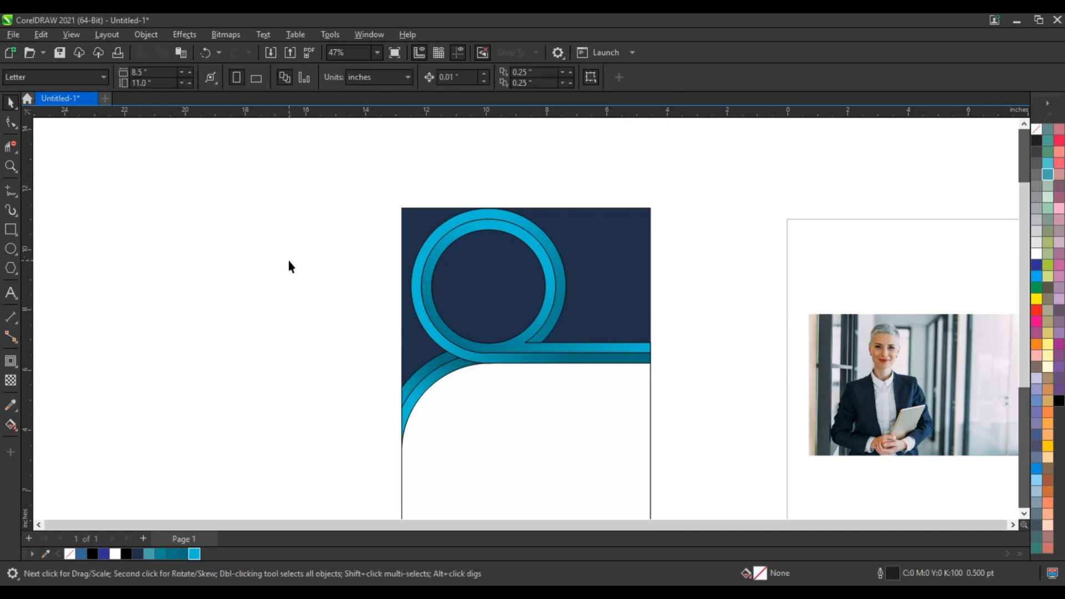
Zoom in and draw a horizontal freehand line along the band's top edge past the page
left_click(11, 166)
left_click_drag(368, 266, 695, 384)
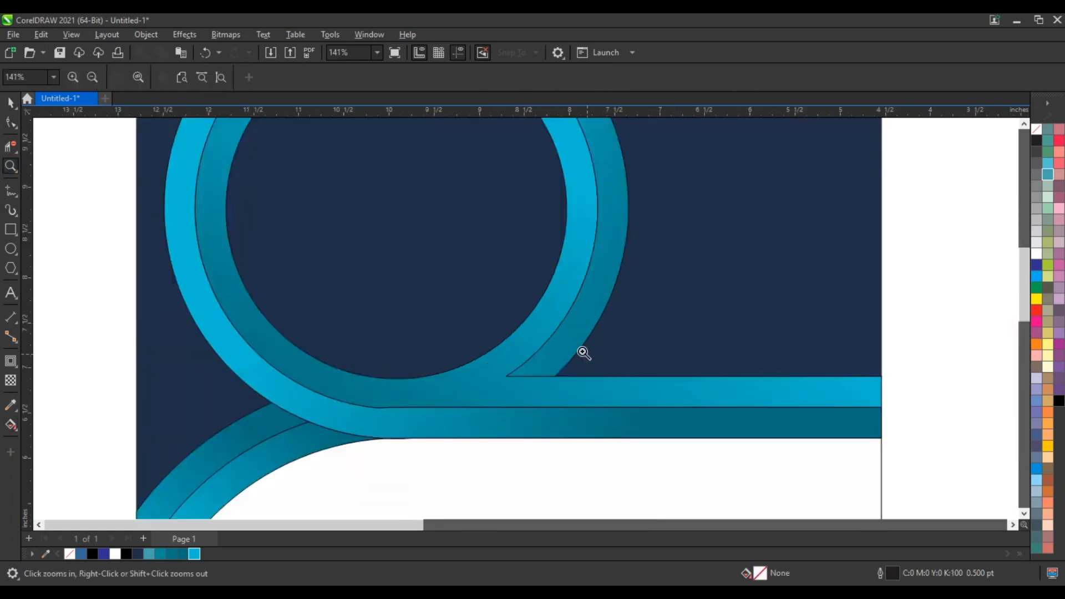
left_click(7, 193)
left_click(887, 377)
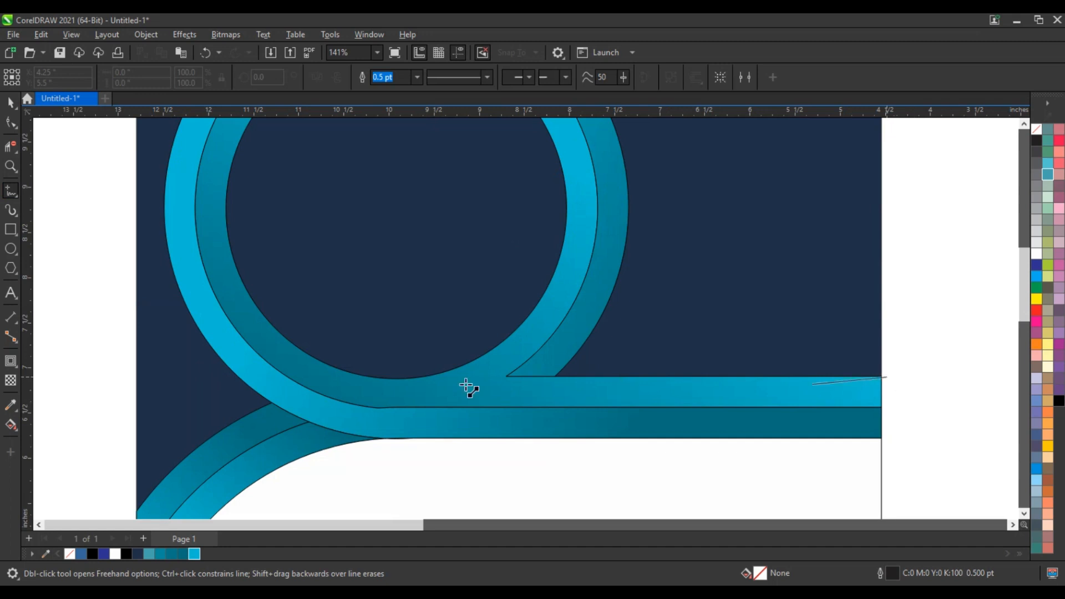
left_click(376, 377)
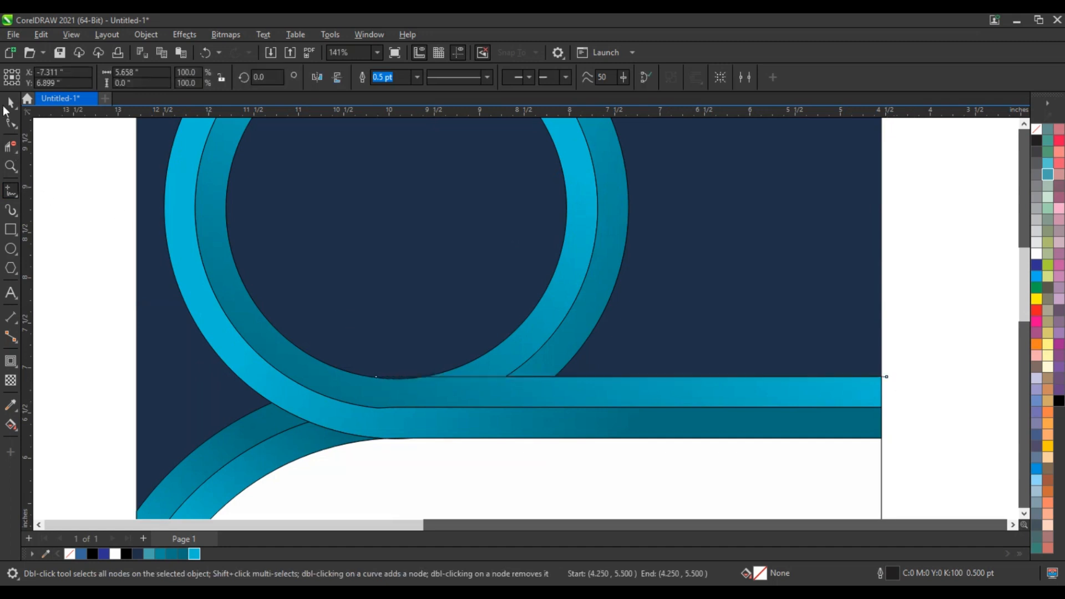
Nudge a line up across the loop and place a copy across the lower-left curved band
left_click(10, 102)
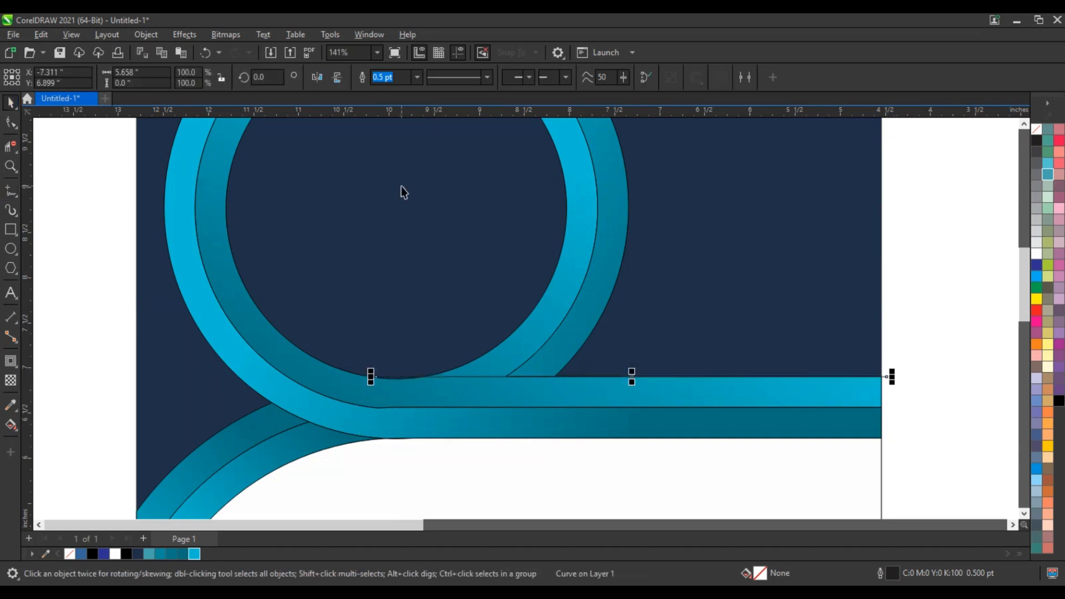
key("Up")
key("Up")
key("Up")
key("Up")
key("Up")
key("Up")
key("Up")
key("Up")
key("Up")
key("Up")
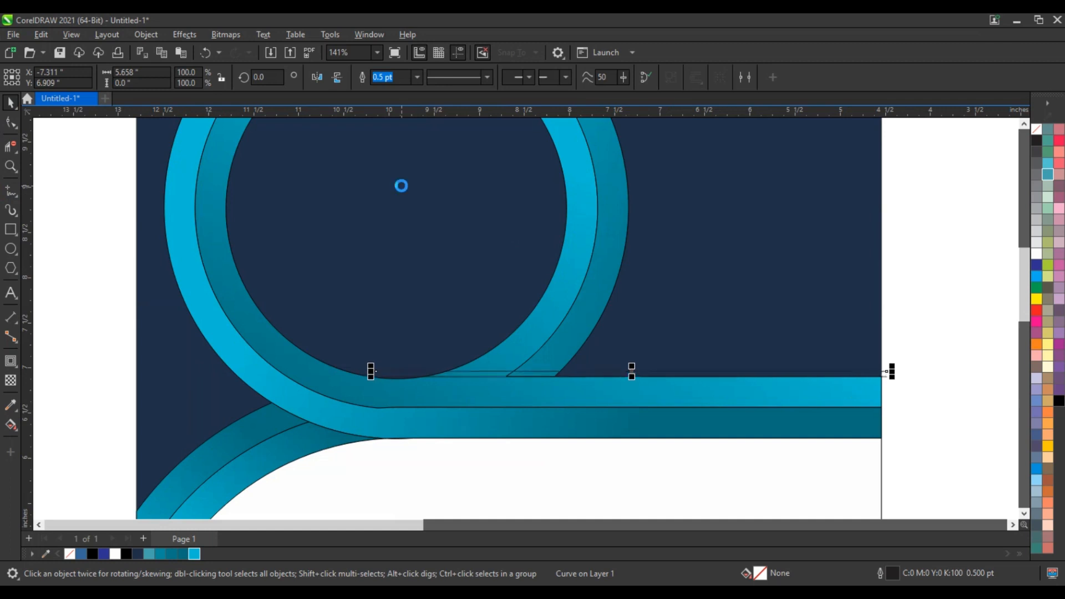
key("Up")
key("Up")
key("Up")
key("Up")
key("Up")
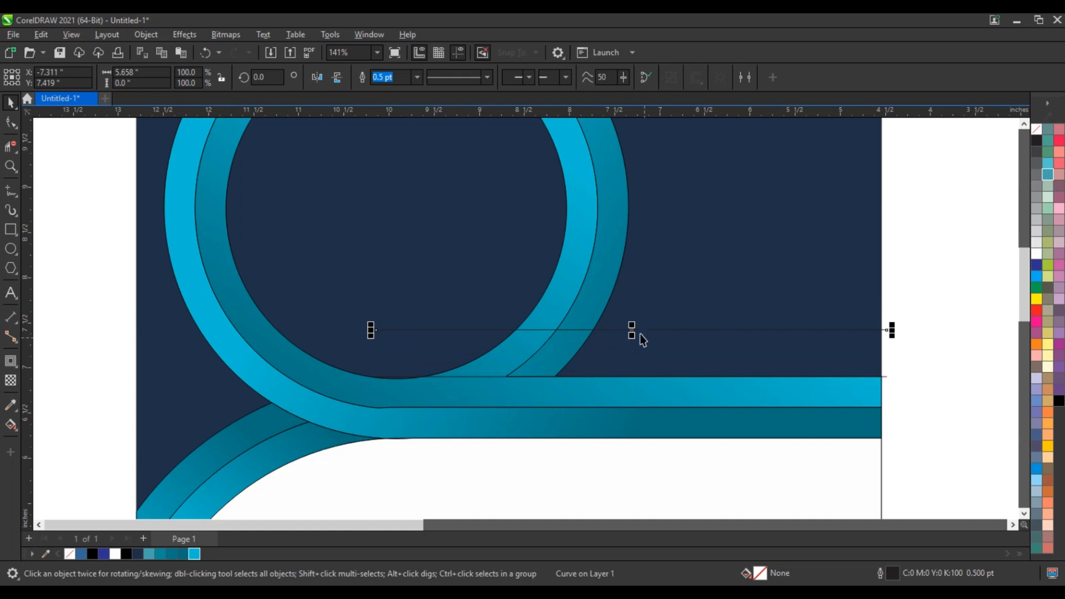
left_click_drag(634, 332, 293, 471)
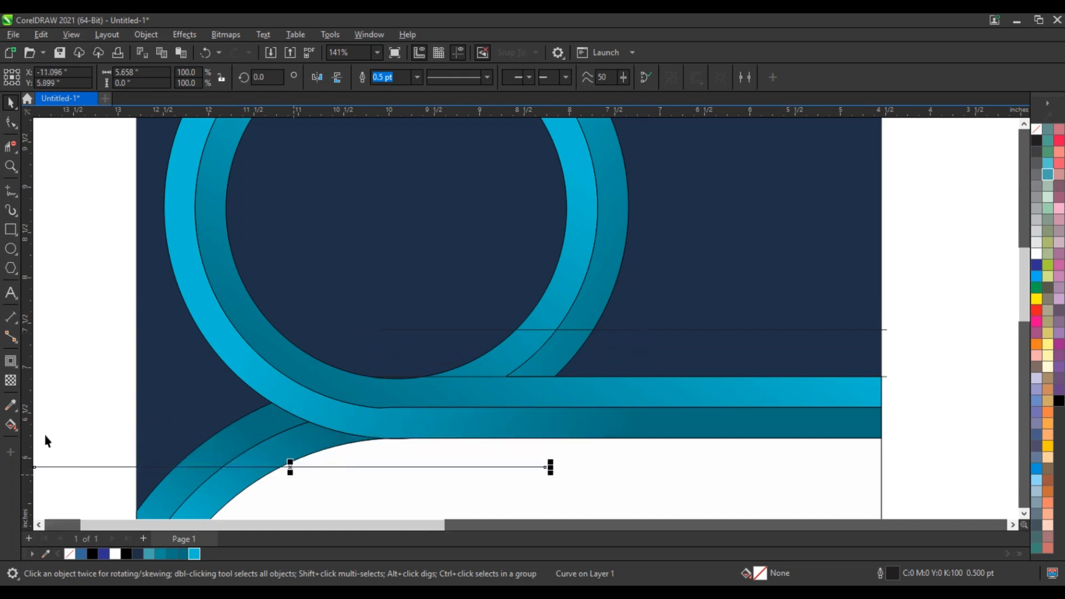
left_click(18, 434)
Smart-fill the cut lower-curve section and two loop sections blue
left_click(32, 440)
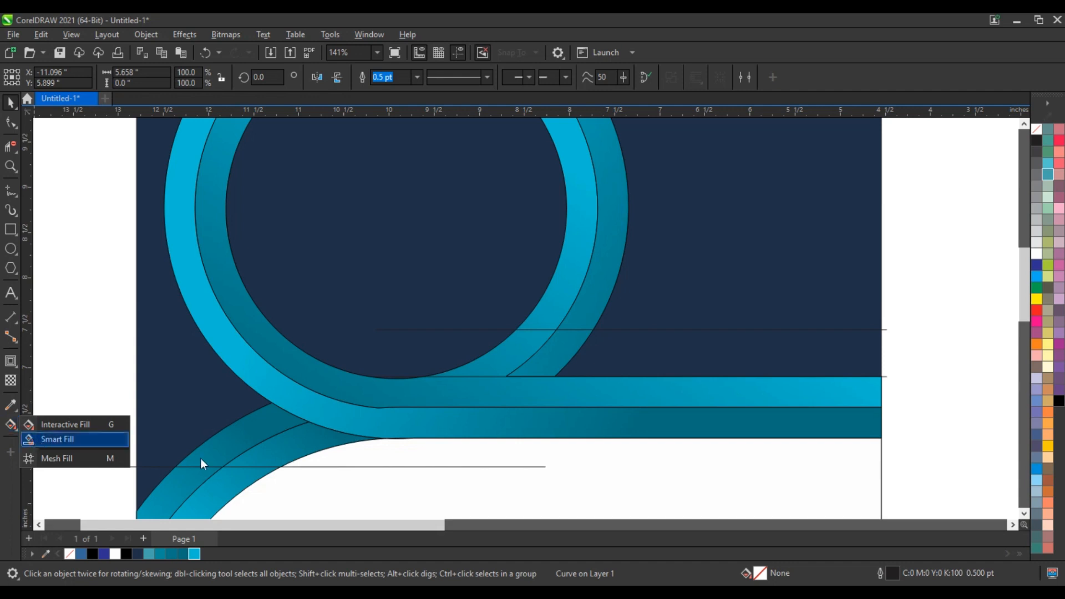
left_click(260, 441)
left_click(550, 357)
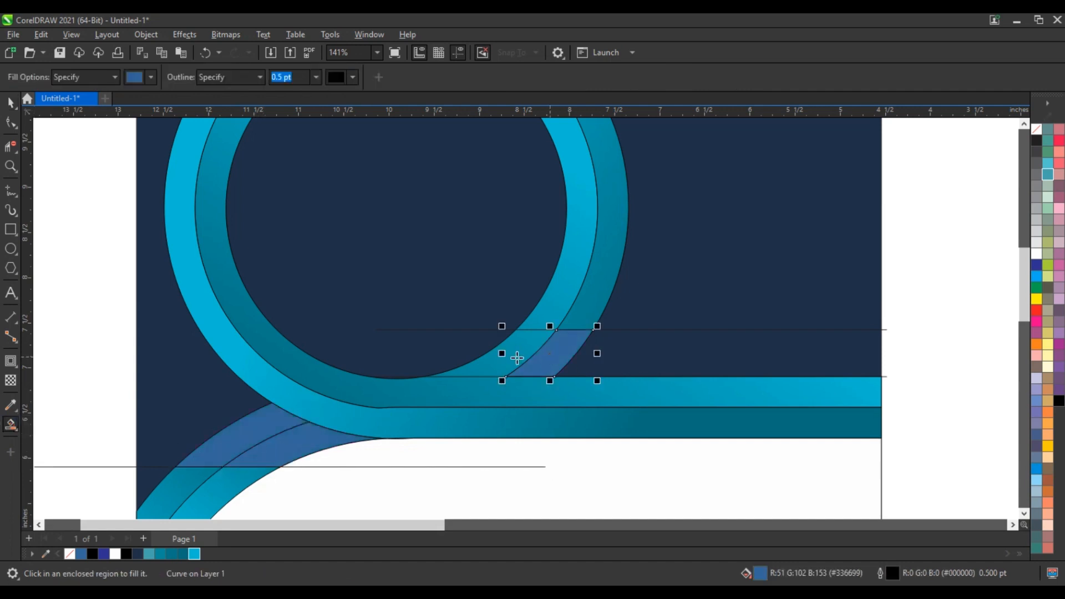
left_click(516, 358)
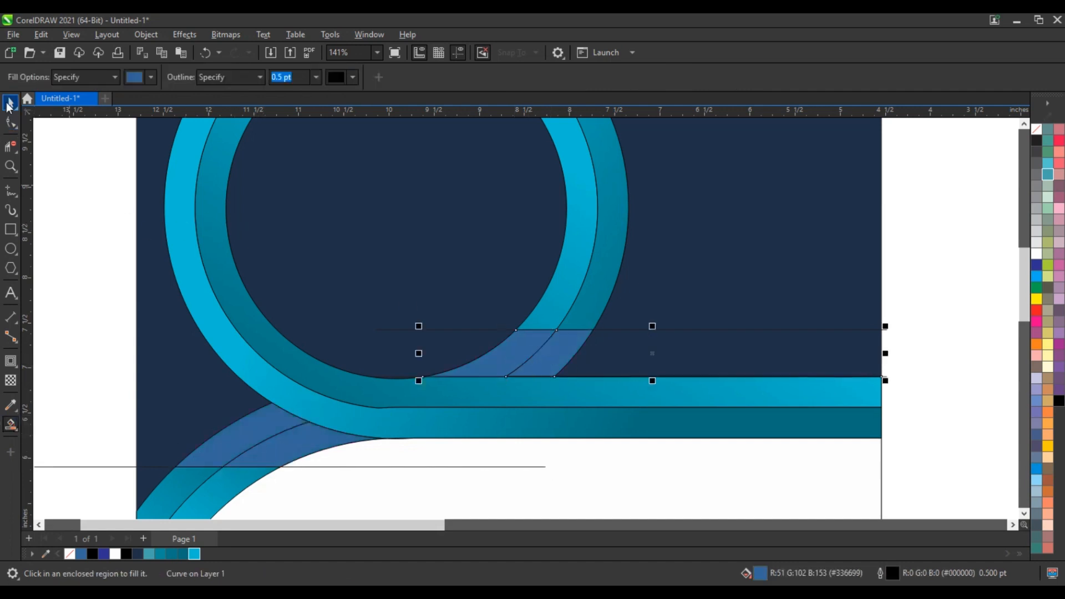
Delete the three cutting lines, then select the blue loop piece
left_click(886, 332)
left_click(884, 330)
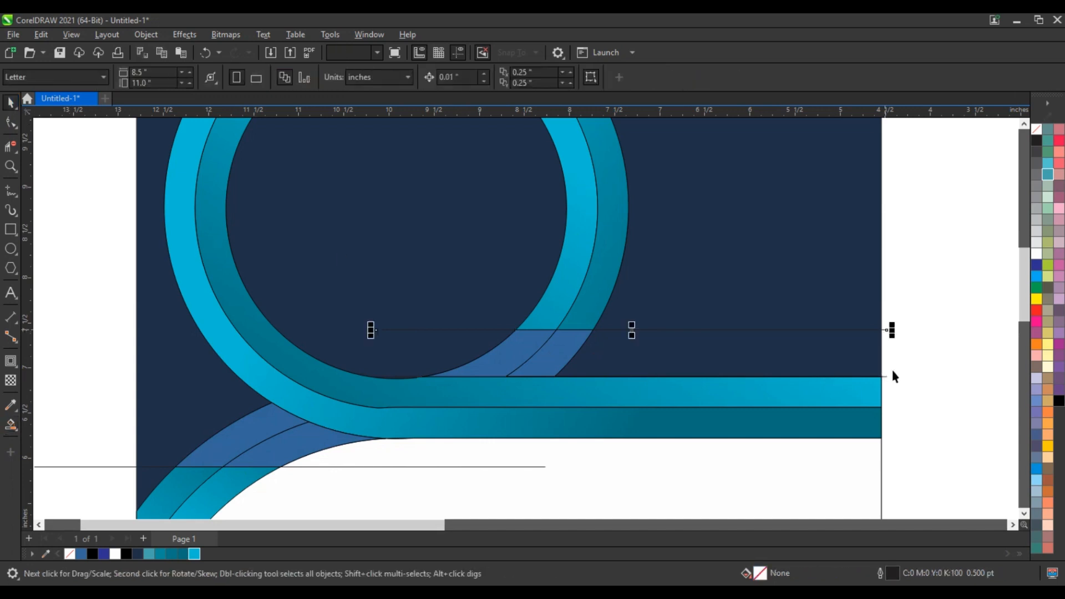
key("Delete")
left_click(883, 377)
left_click(886, 377)
key("Delete")
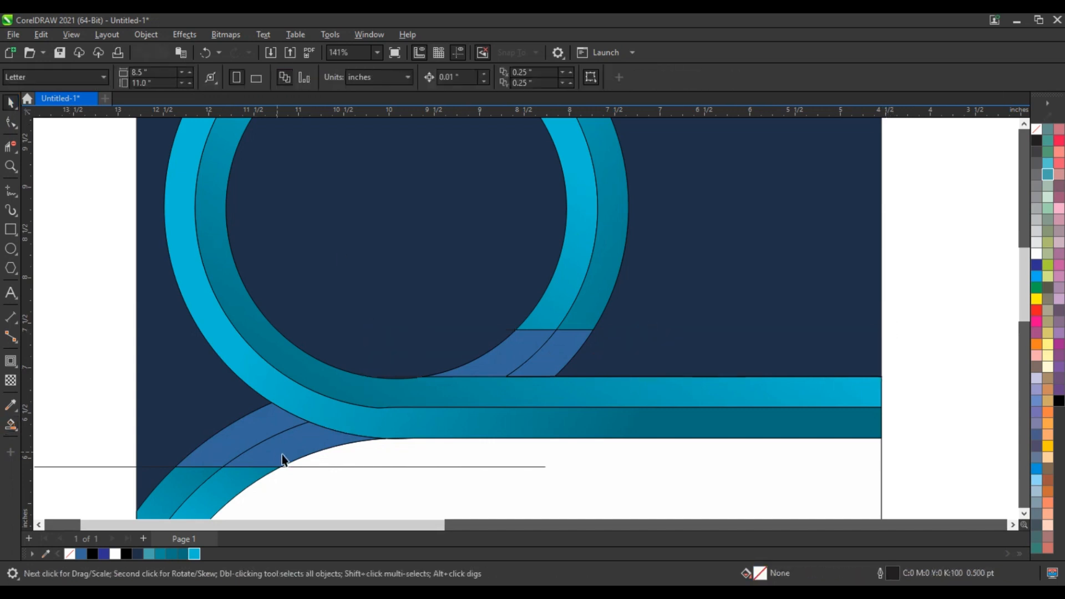
left_click(352, 469)
left_click(352, 471)
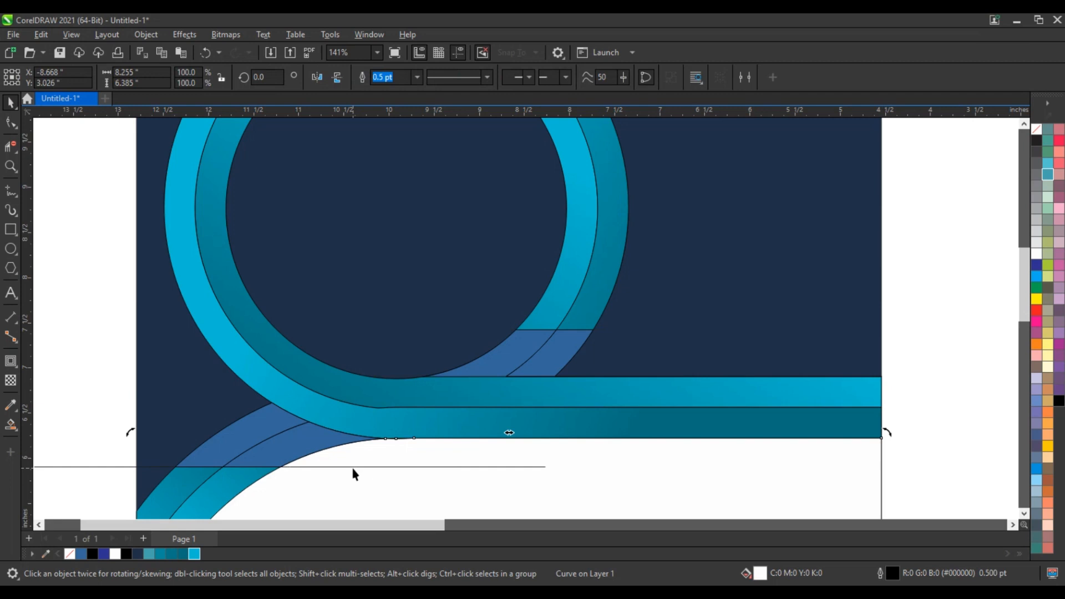
left_click(106, 470)
left_click(107, 467)
key("Delete")
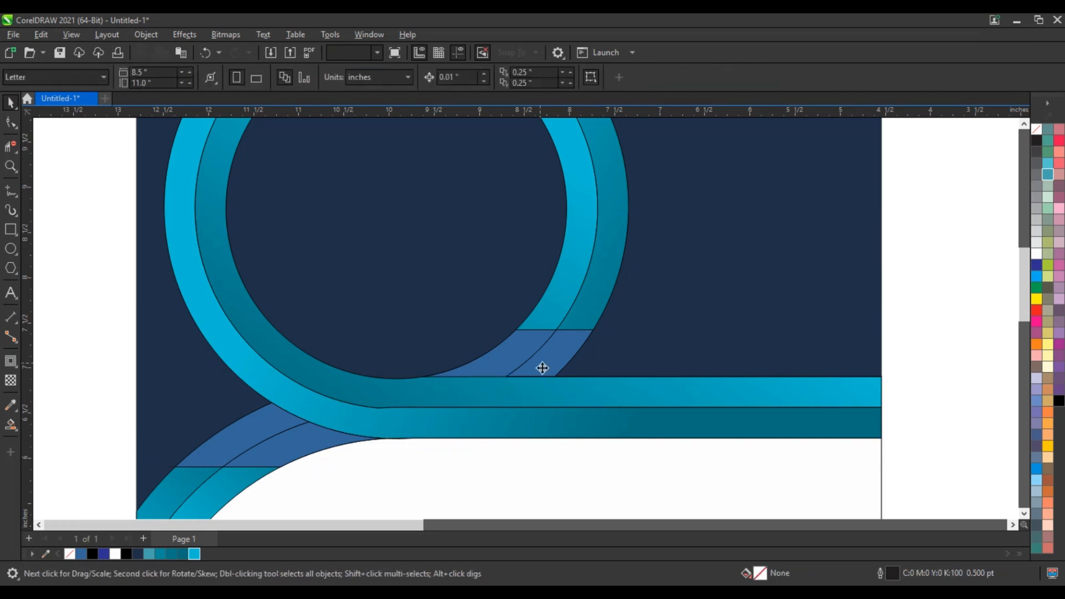
left_click(550, 383)
Fill the first blue piece black and fade it with a fountain transparency
left_click(1059, 401)
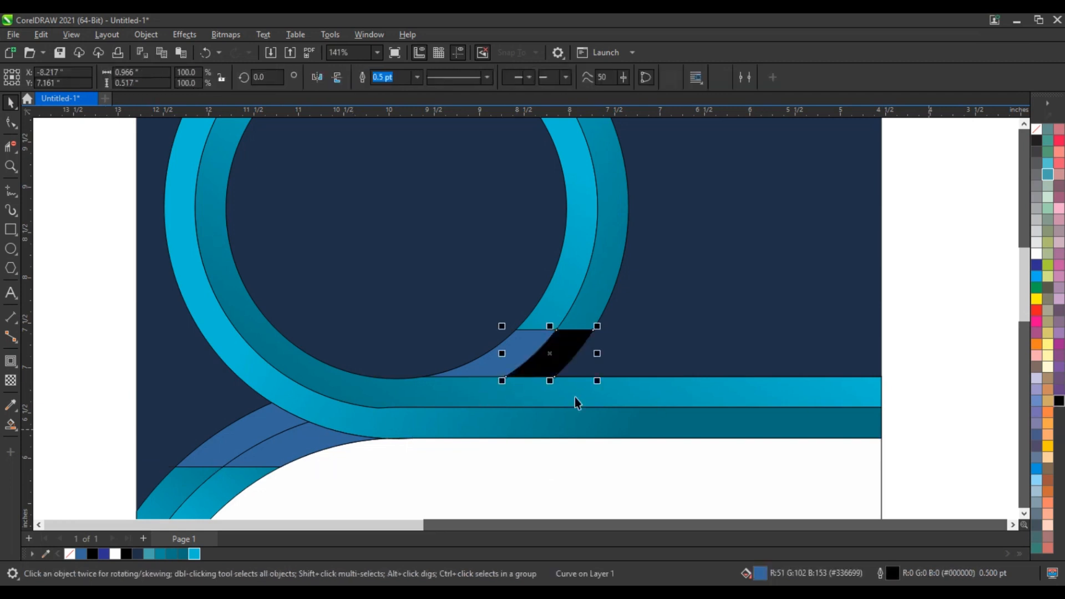
left_click(11, 380)
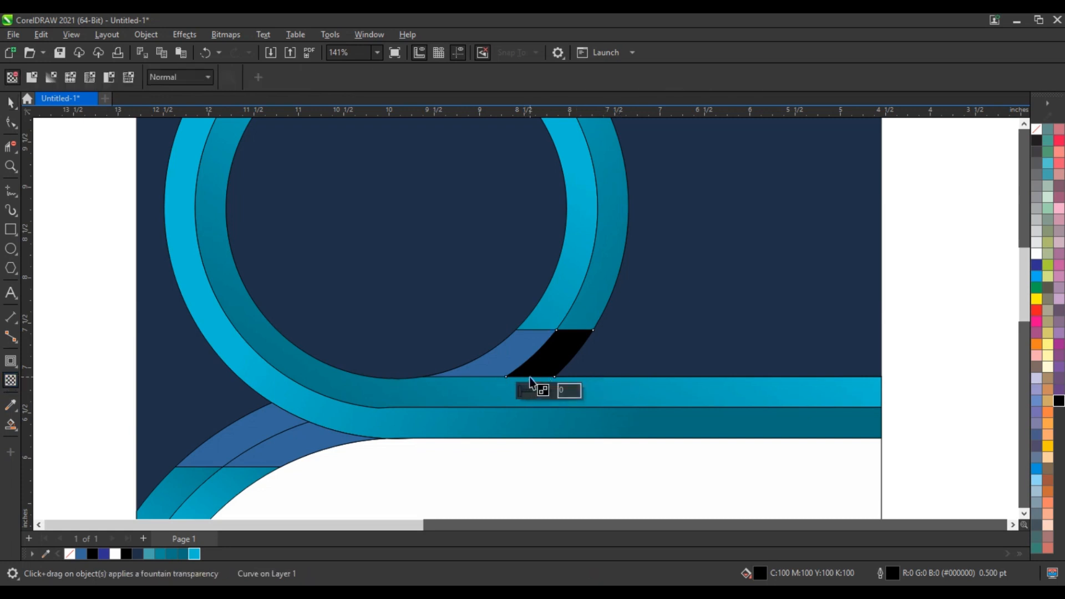
left_click_drag(491, 353, 554, 338)
left_click_drag(531, 377, 534, 382)
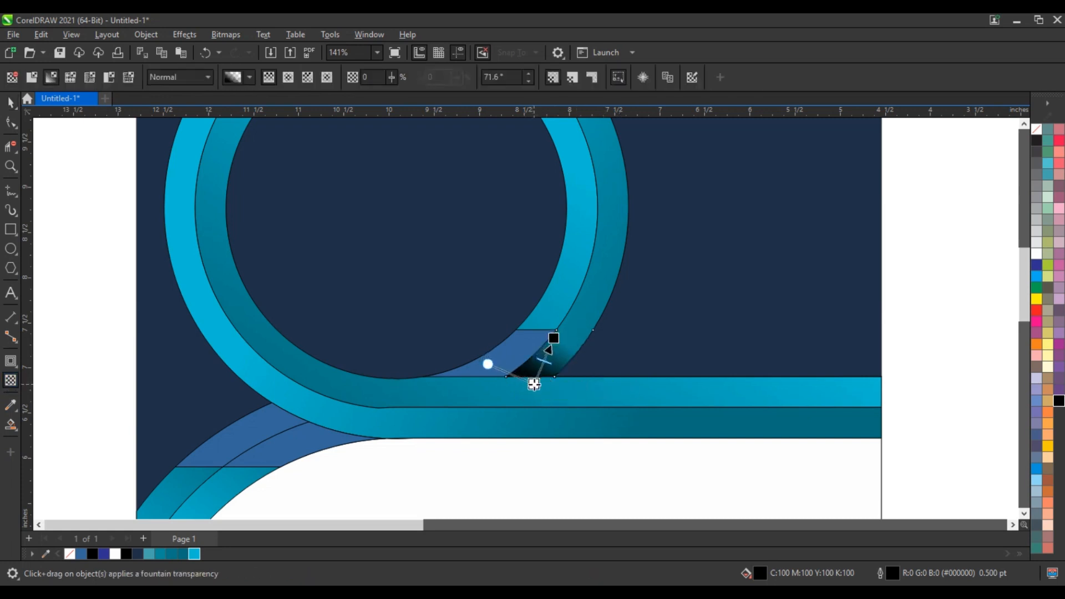
Turn the neighbouring blue loop piece black with a fading fountain transparency
left_click(524, 356)
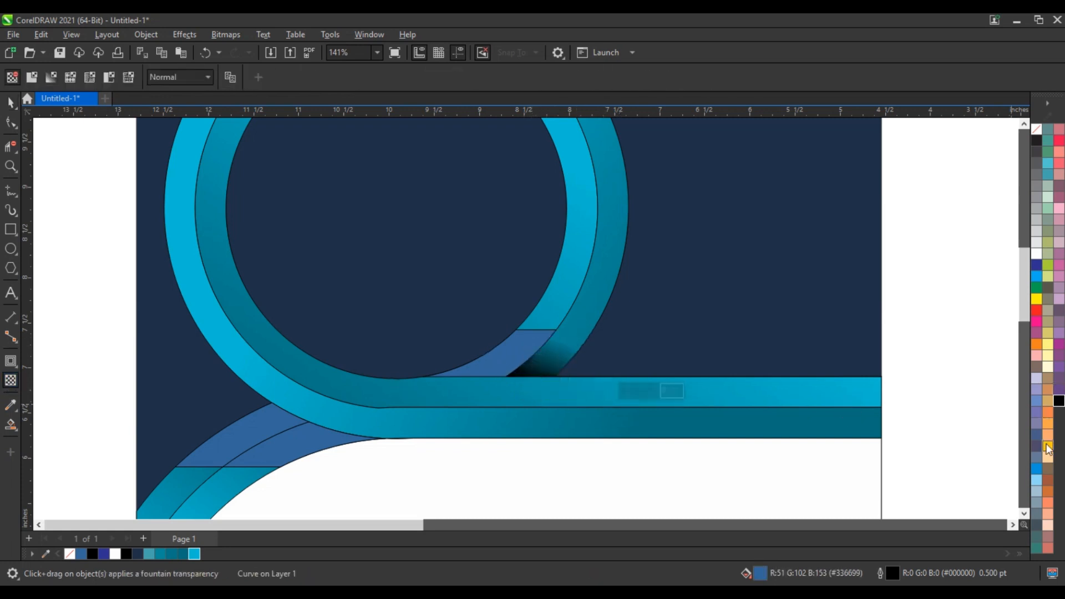
left_click(1059, 403)
left_click_drag(501, 347, 508, 335)
left_click_drag(463, 385, 475, 387)
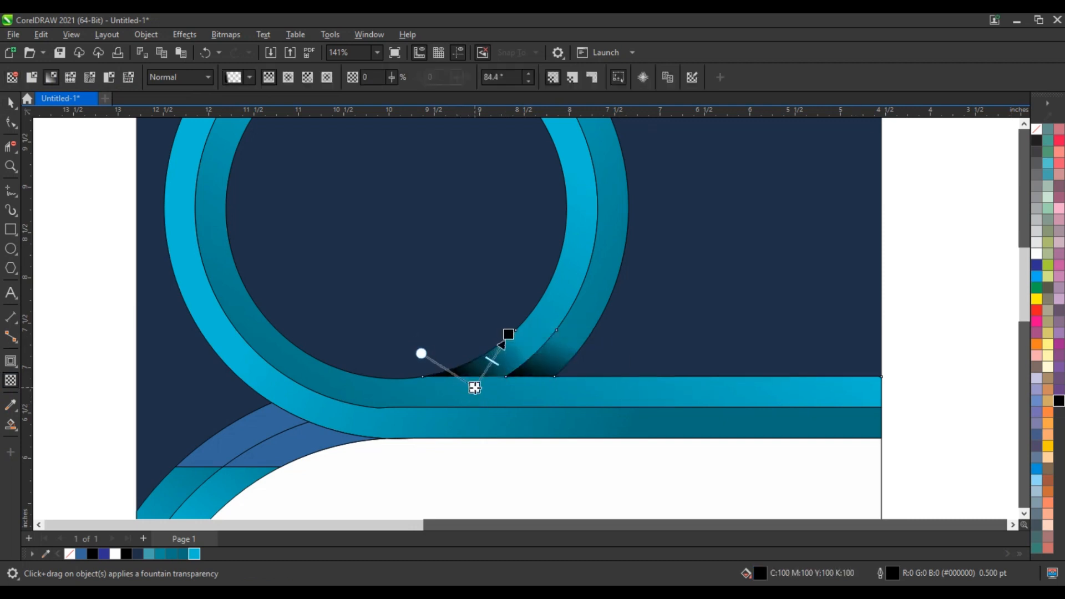
Fill both lower-left blue curve pieces black and fade them with a fountain transparency
left_click(278, 439)
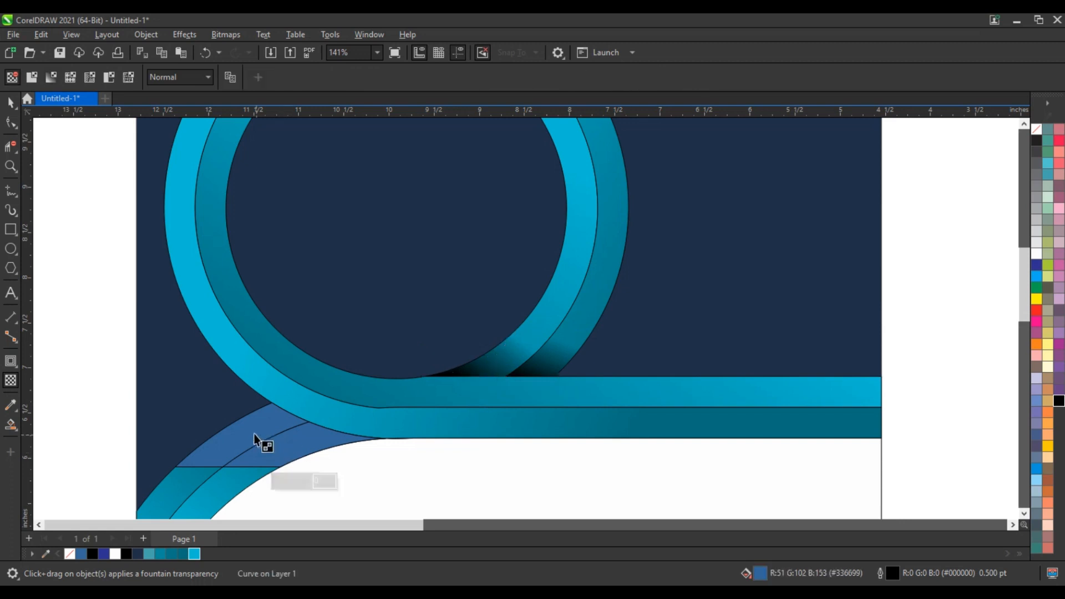
left_click(253, 424, "shift")
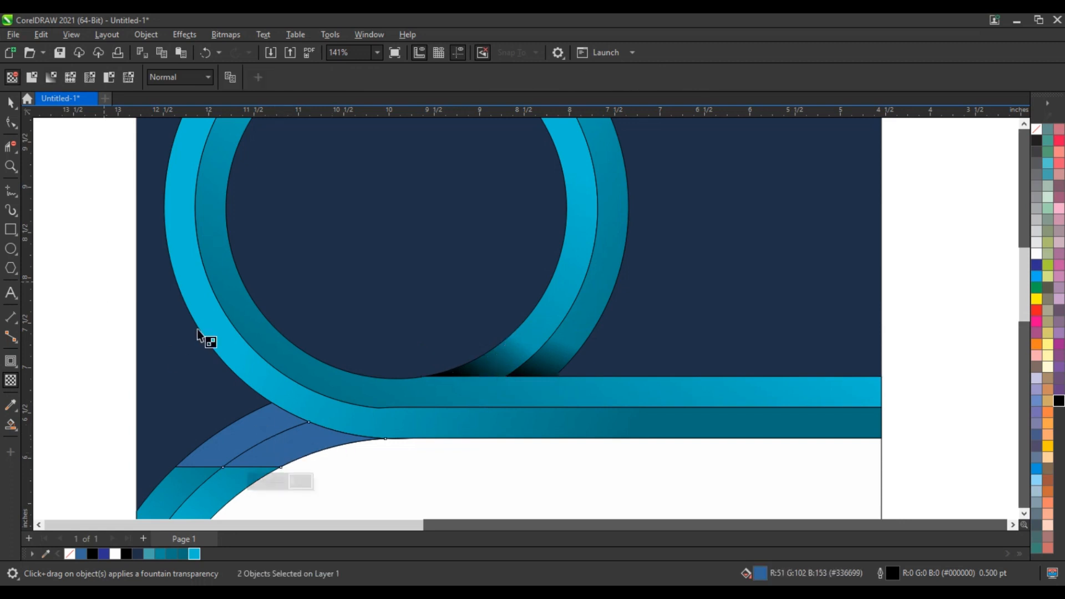
left_click(1056, 401)
left_click_drag(307, 415, 278, 449)
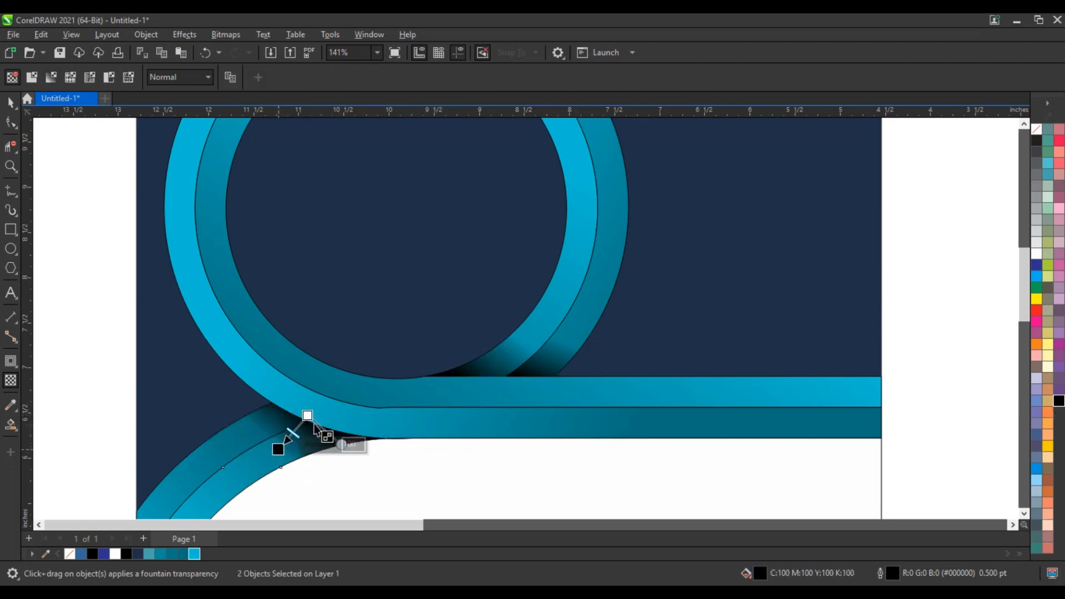
left_click_drag(308, 415, 308, 399)
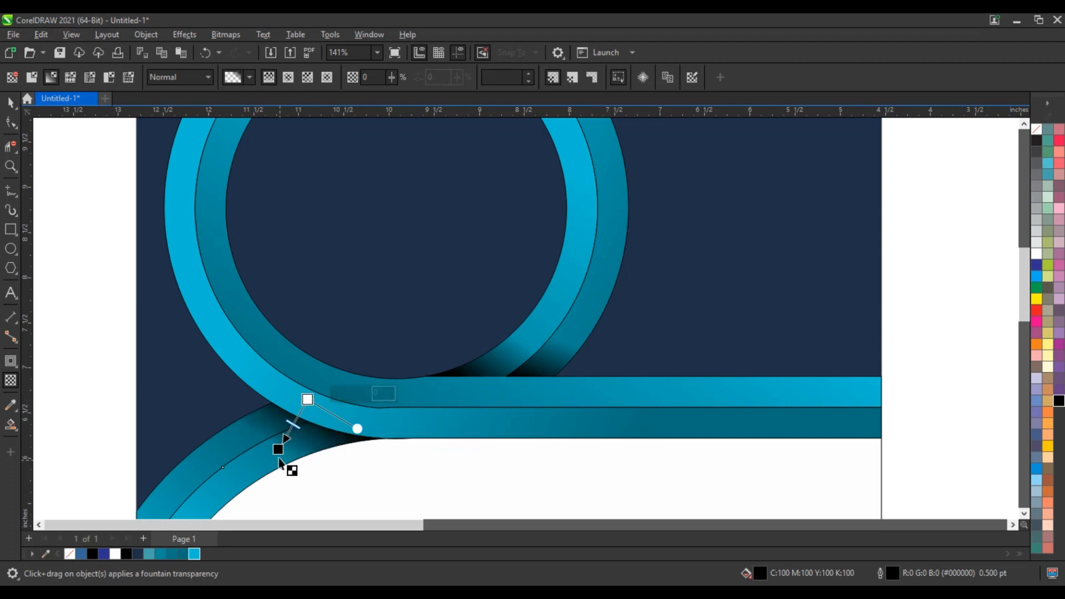
left_click(11, 102)
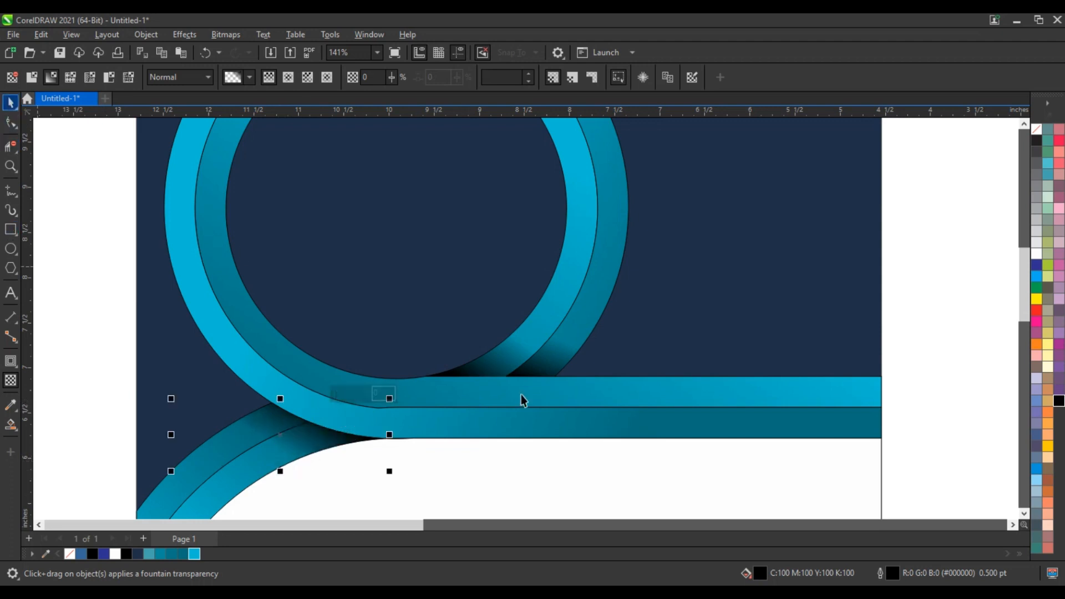
scroll(521, 395, "down", 4)
Set the outline of all navy and teal design shapes to none
scroll(329, 380, "down", 2)
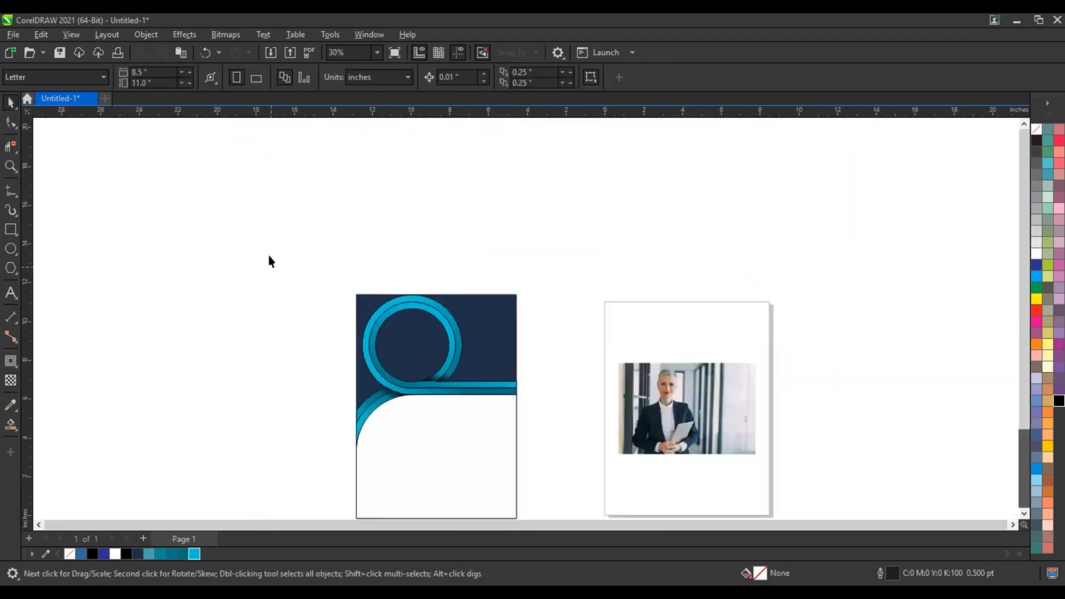
left_click_drag(269, 253, 539, 488)
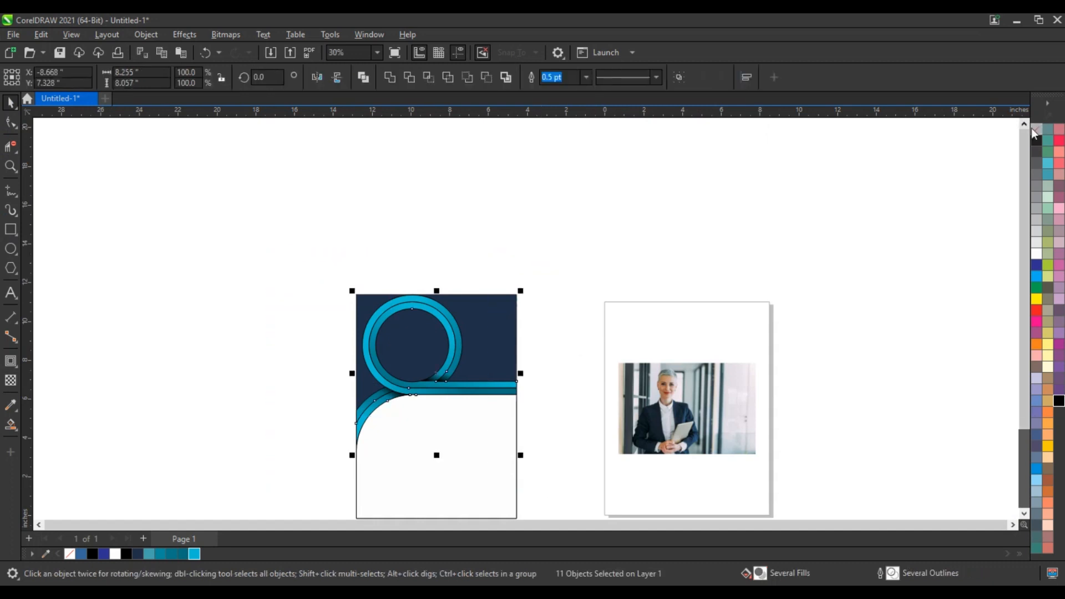
right_click(1036, 128)
left_click(1019, 136)
left_click(270, 261)
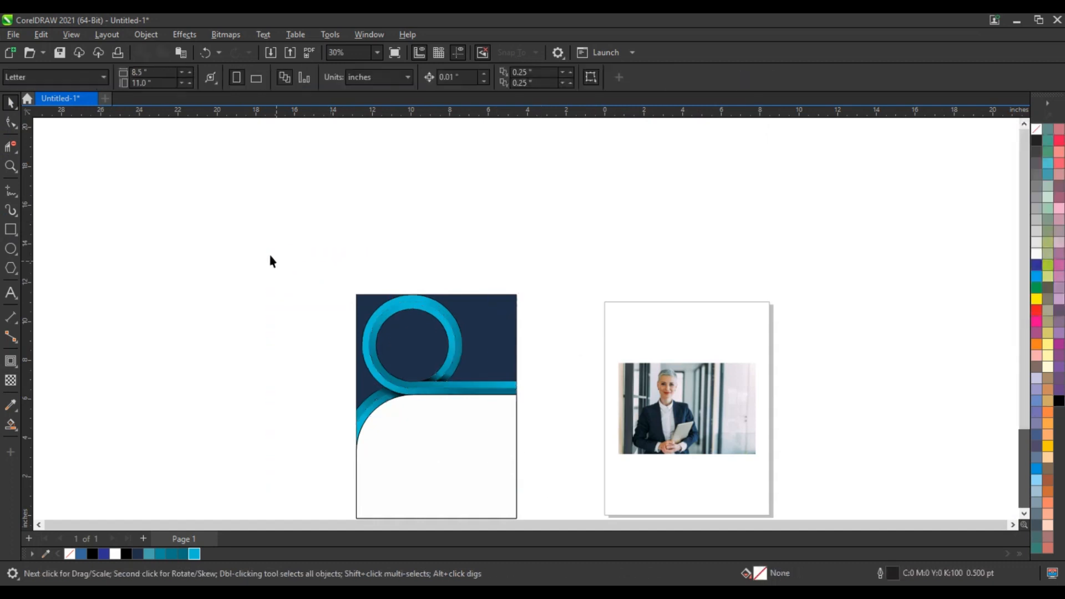
Zoom to fit both designs and check the white lower curve's colour options
left_click_drag(734, 516, 791, 492)
key("shift+F2")
left_click(564, 415)
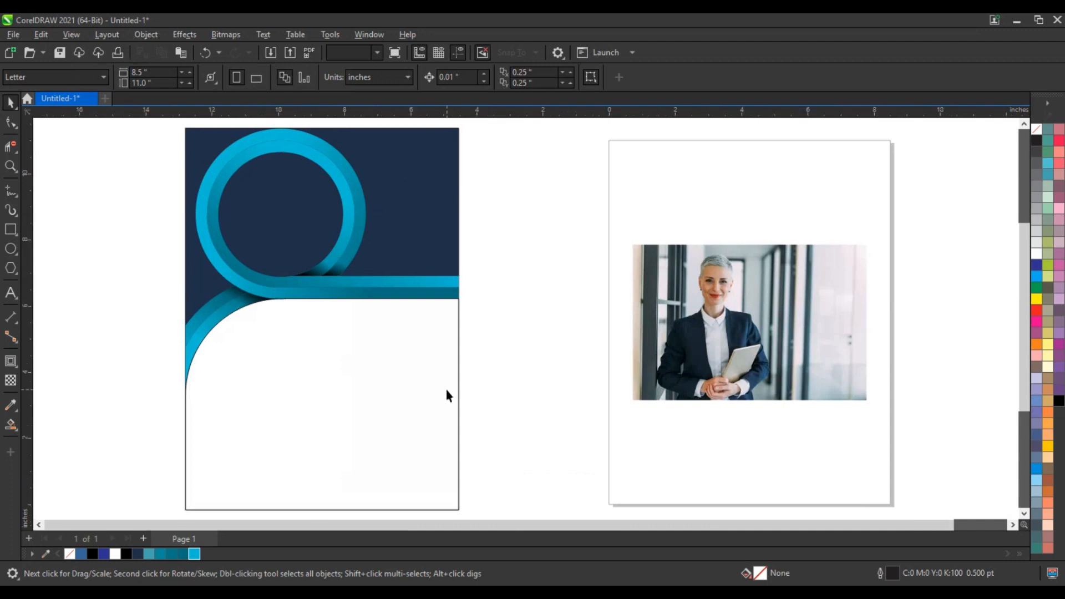
left_click(444, 389)
right_click(1040, 130)
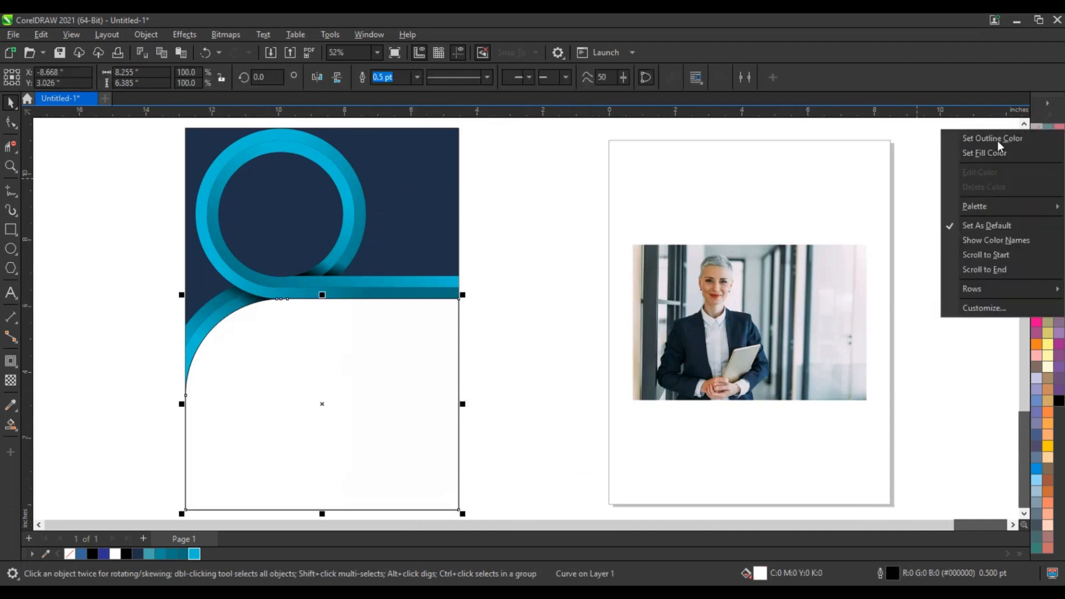
left_click(534, 255)
left_click(539, 260)
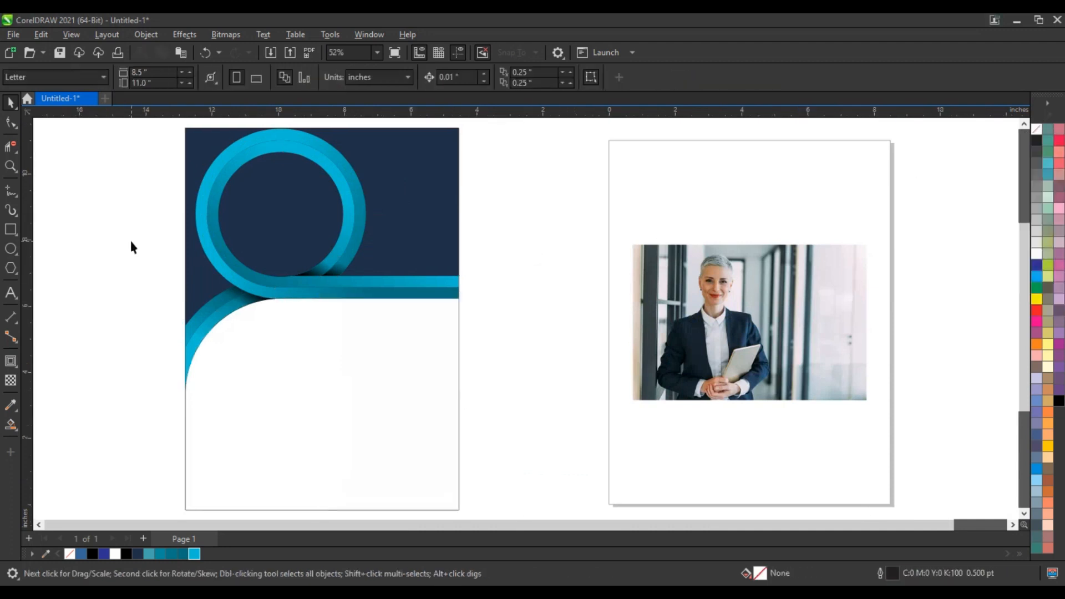
left_click(10, 248)
Draw a circle over the woman's photo and PowerClip the photo inside it
left_click_drag(652, 246, 778, 372)
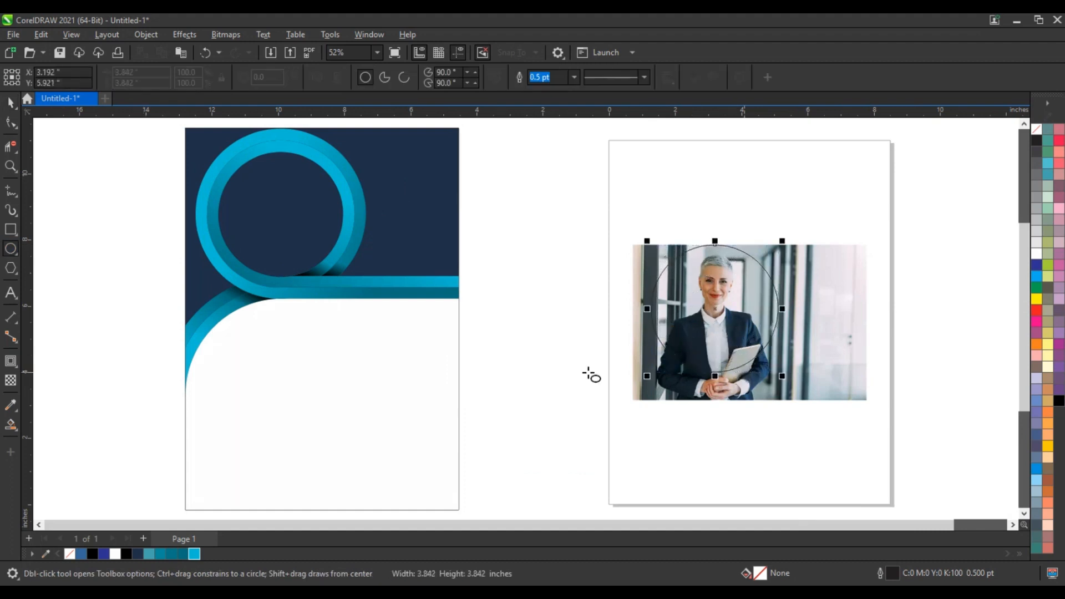
left_click(7, 107)
left_click(794, 342)
key("alt+j")
key("w")
key("p")
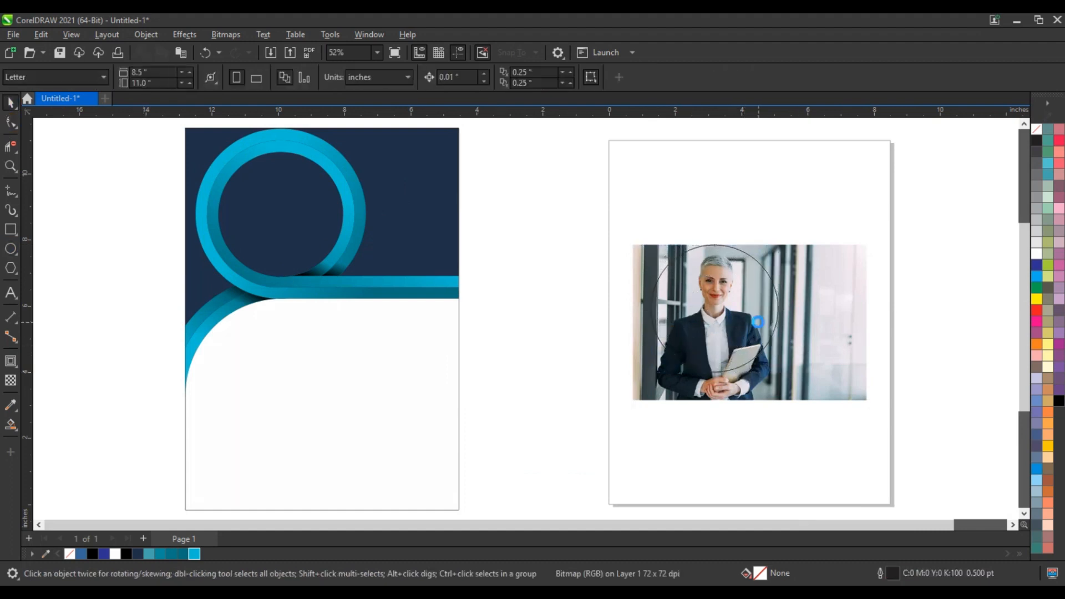
left_click(760, 326)
Scale the circular photo into the teal ring and order it just behind the ring
left_click_drag(782, 377, 765, 360)
left_click_drag(714, 309, 278, 215)
left_click_drag(329, 269, 345, 281)
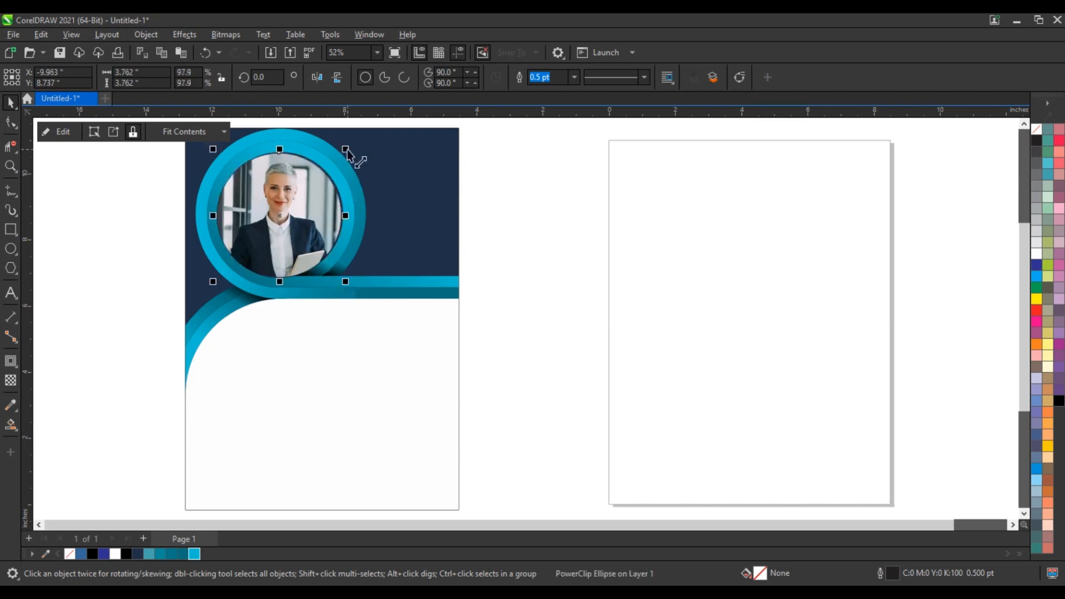
left_click_drag(346, 148, 348, 146)
key("shift+Page_Down")
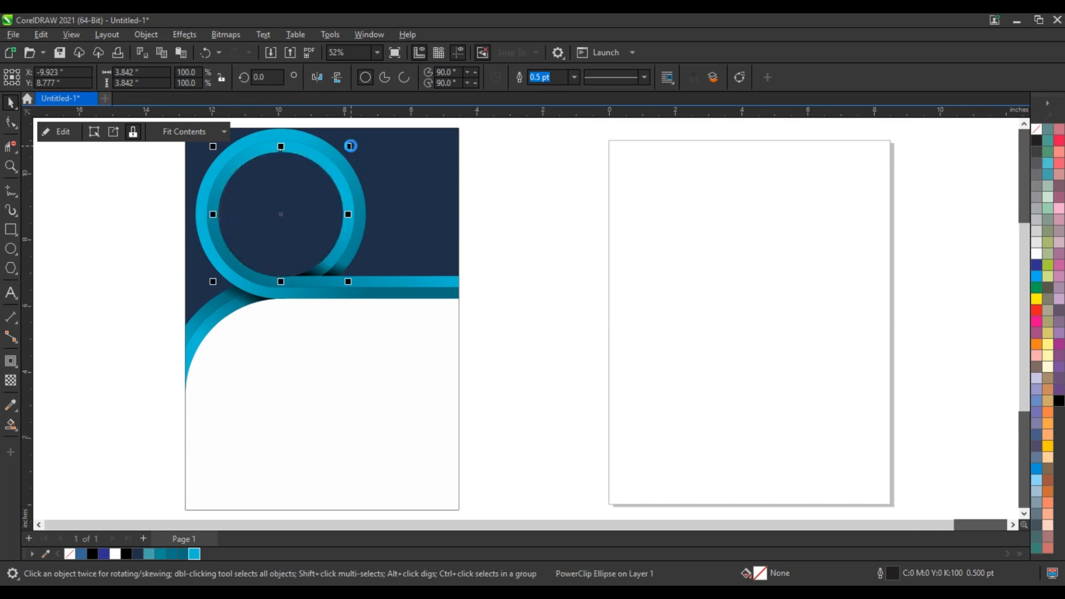
key("ctrl+Page_Up")
left_click(581, 205)
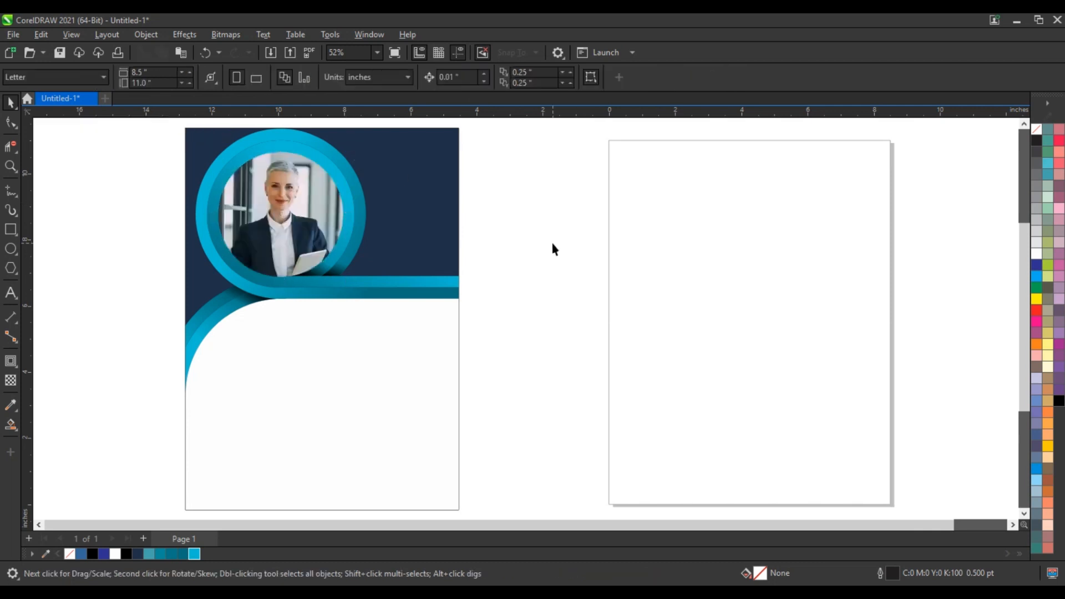
scroll(551, 240, "down", 1)
left_click(462, 334)
PowerClip the white lower curve into the page-size frame to trim it
key("shift+F2")
scroll(558, 292, "down", 1)
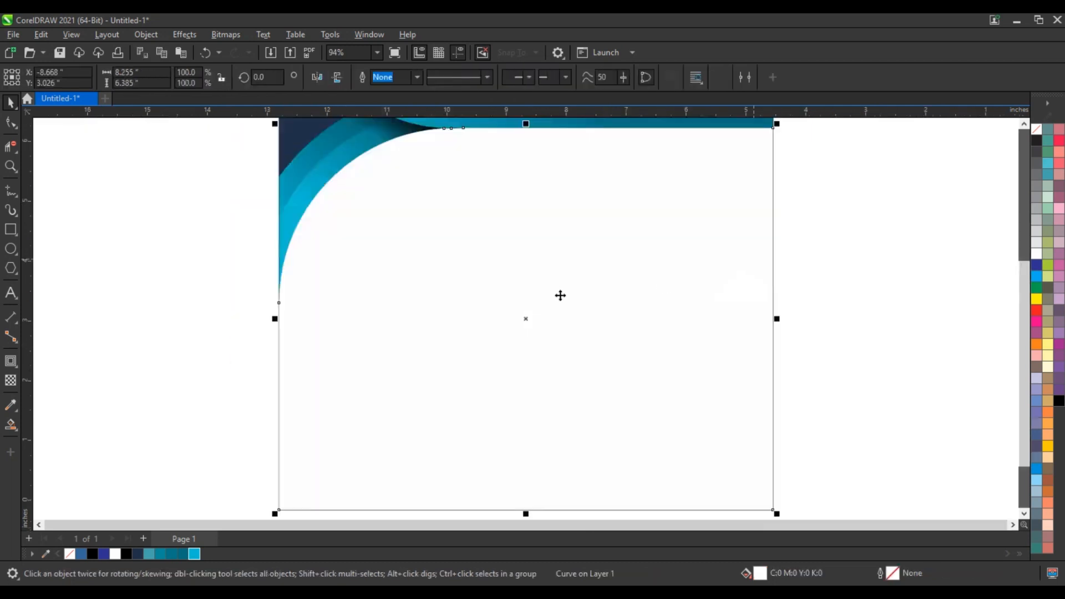
key("alt+c")
key("w")
key("p")
left_click(634, 166)
scroll(677, 283, "down", 1)
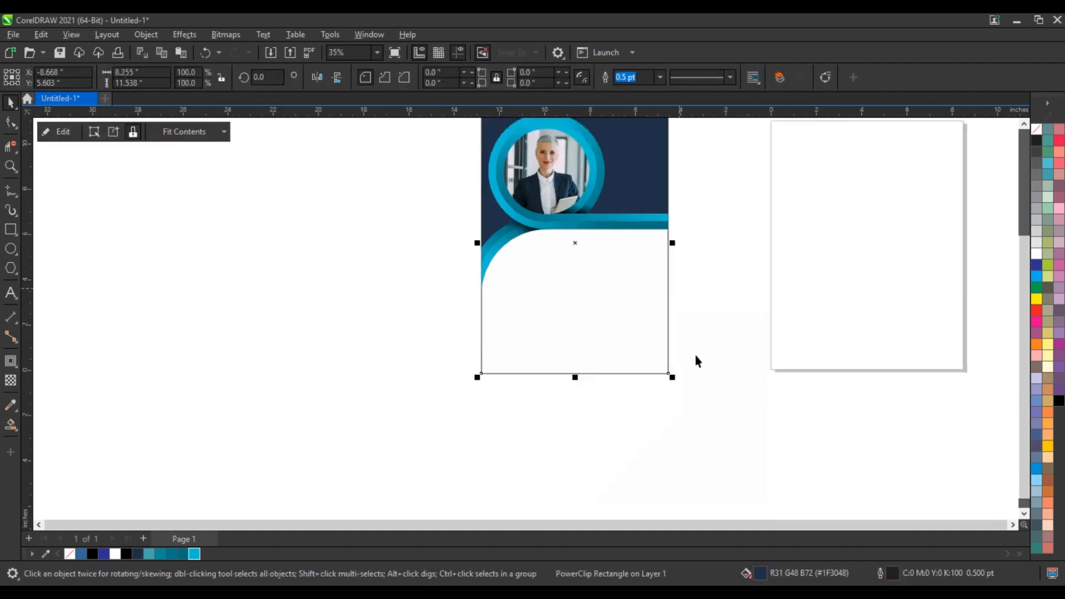
left_click(689, 385)
Zoom to the whole flyer and nudge all its objects slightly right
scroll(690, 385, "down", 1)
left_click_drag(703, 392, 495, 158)
key("shift+F2")
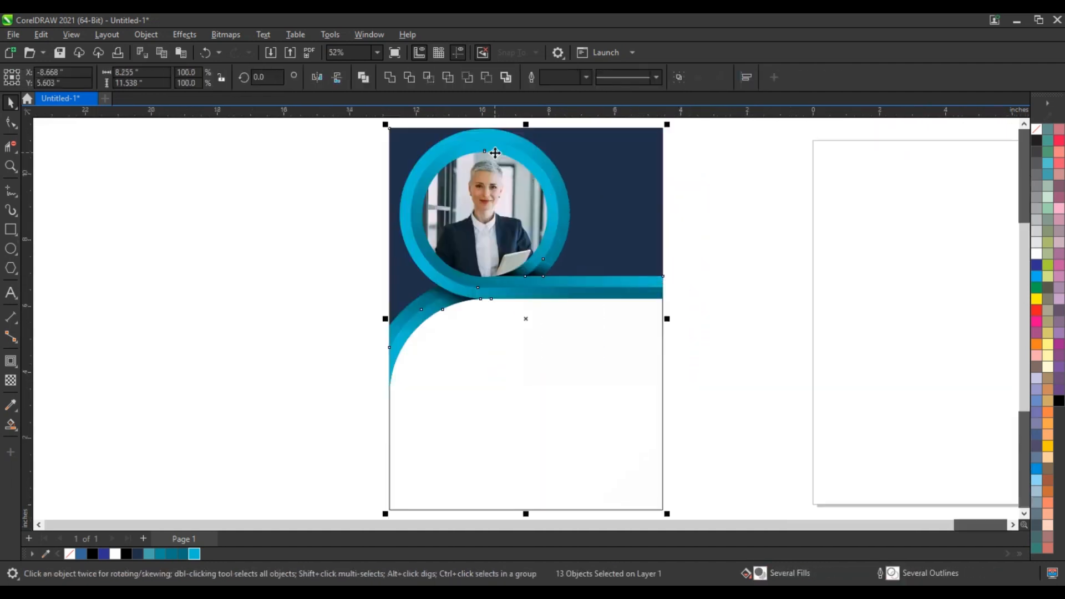
left_click(771, 308)
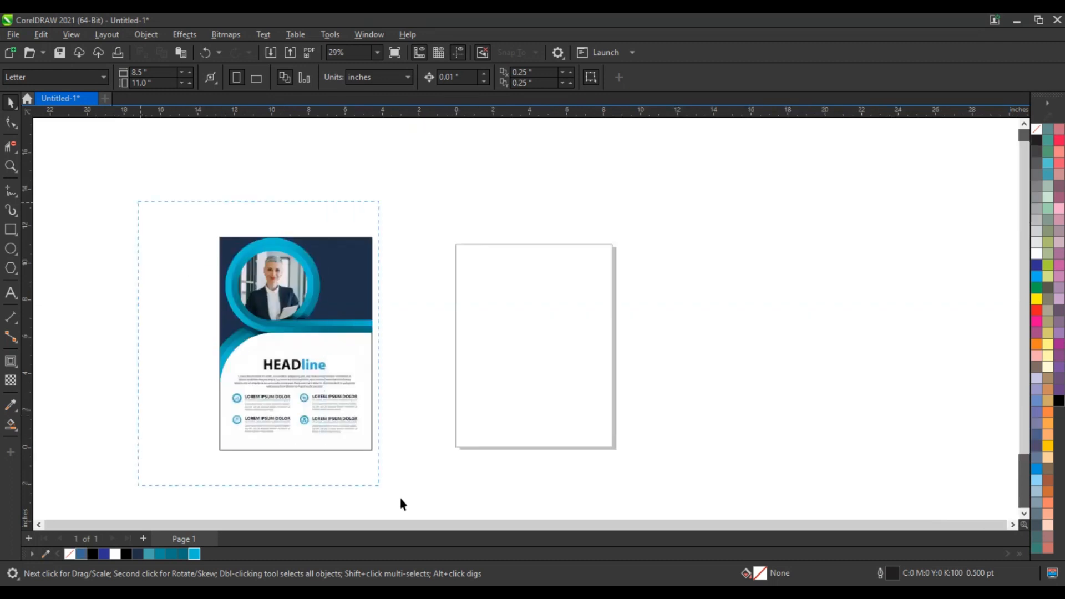
left_click_drag(400, 499, 401, 498)
left_click_drag(328, 358, 350, 340)
left_click(136, 334)
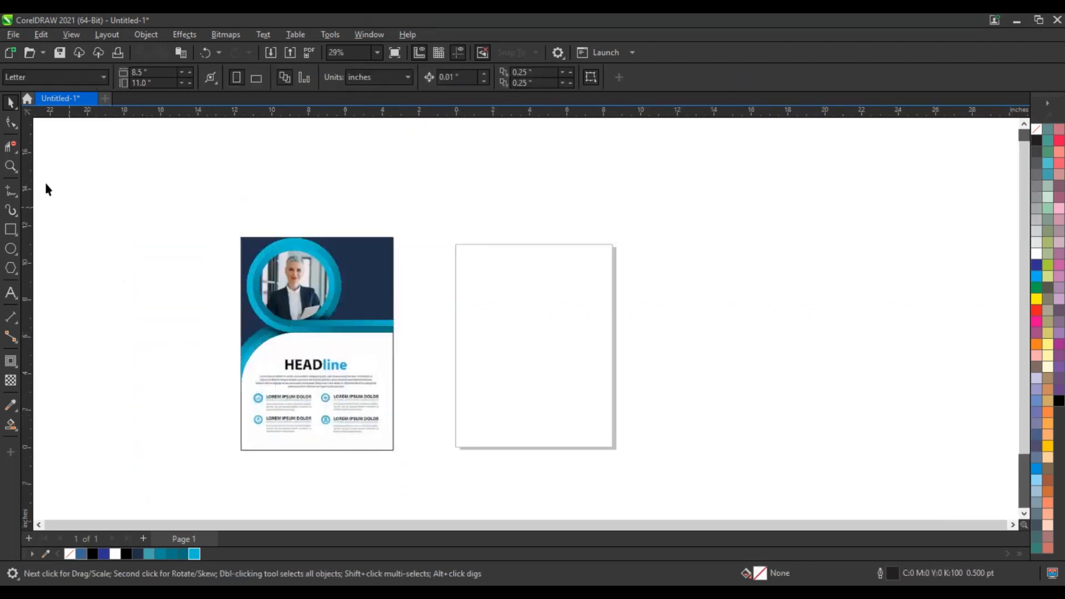
left_click(10, 166)
Type FLYER in Lemon/Milk, colour it white and scale it about 281% at top right
left_click_drag(199, 223, 531, 370)
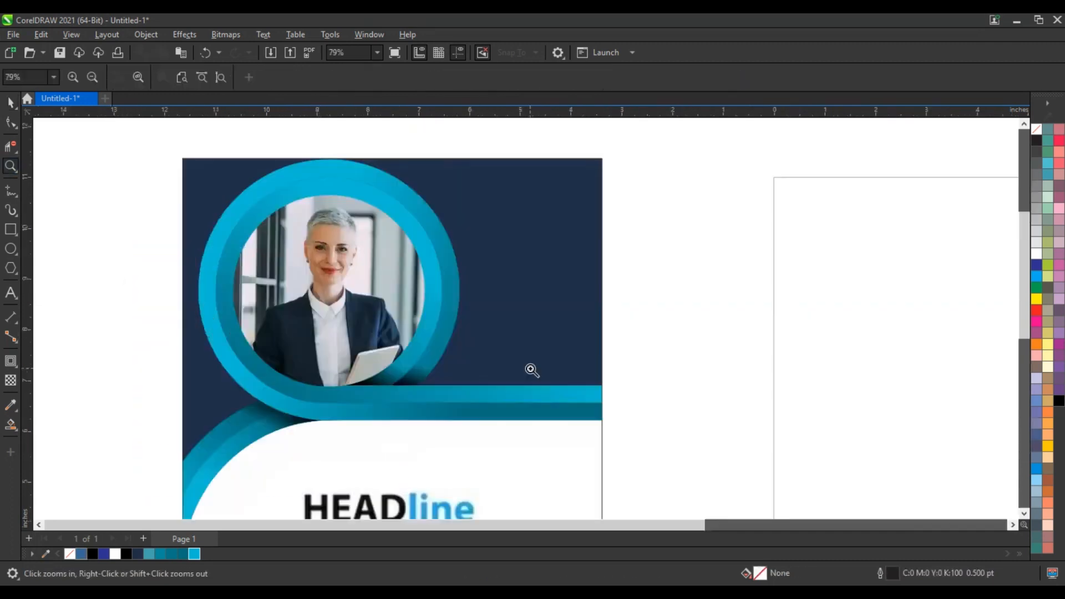
key("F8")
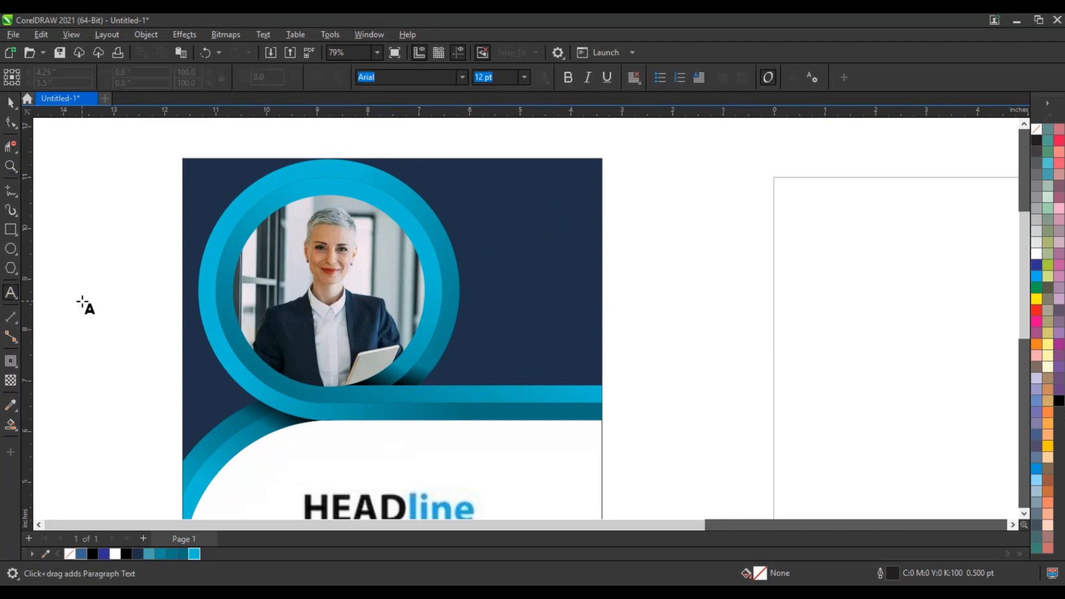
left_click(83, 302)
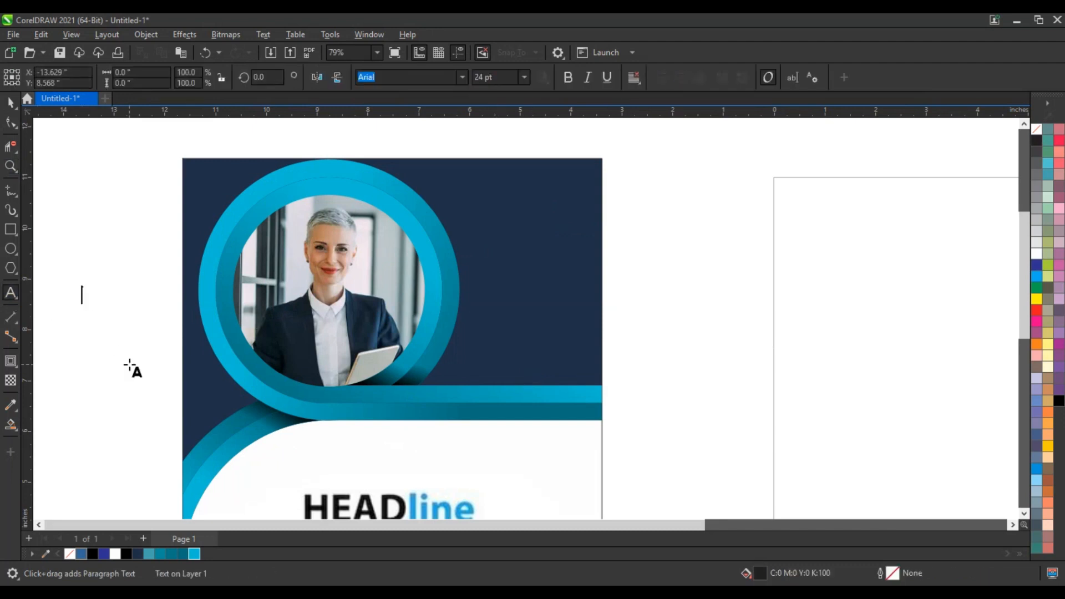
type("FLYER")
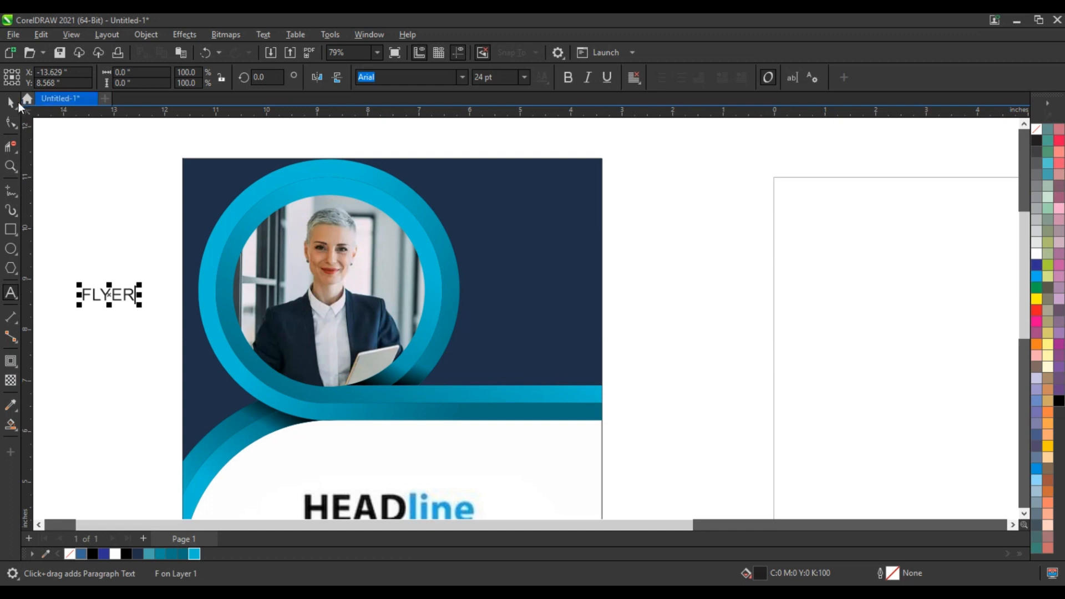
left_click(17, 102)
type("Lemon/Milk")
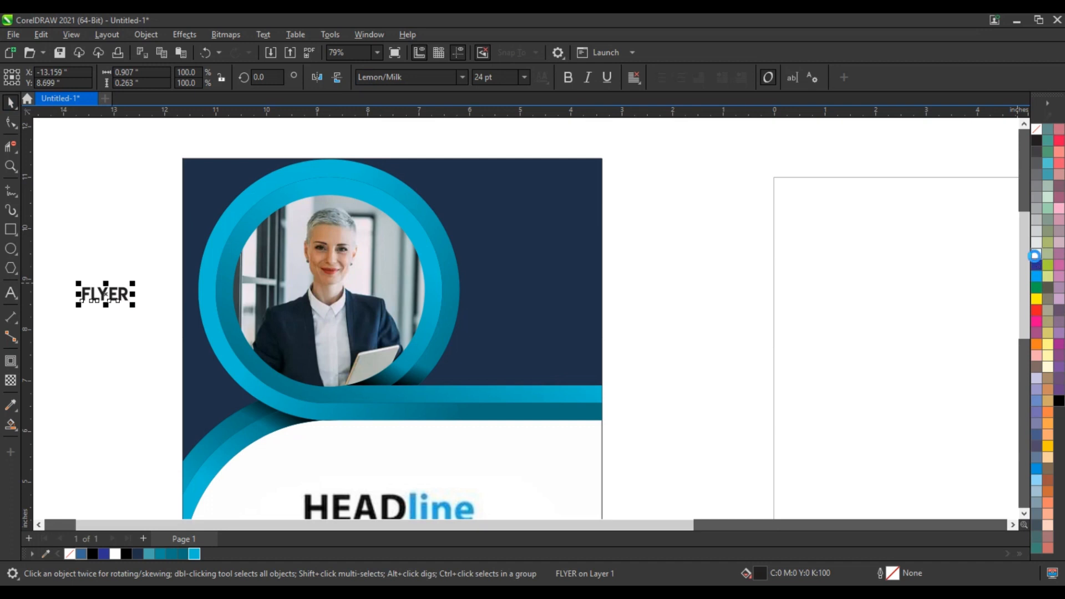
left_click(1036, 256)
left_click_drag(132, 305, 592, 228)
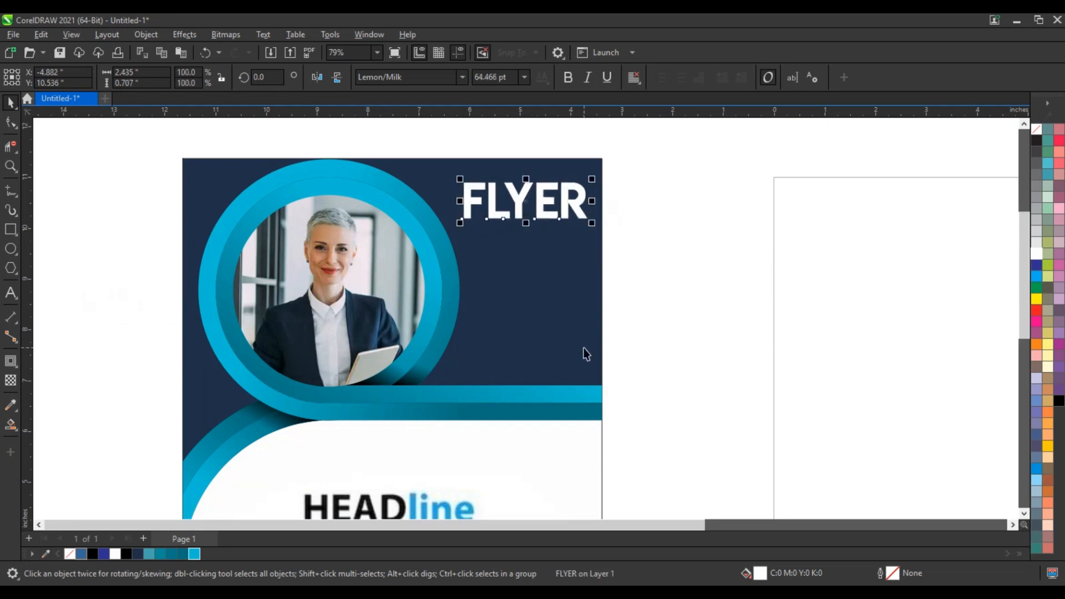
scroll(616, 253, "down", 3)
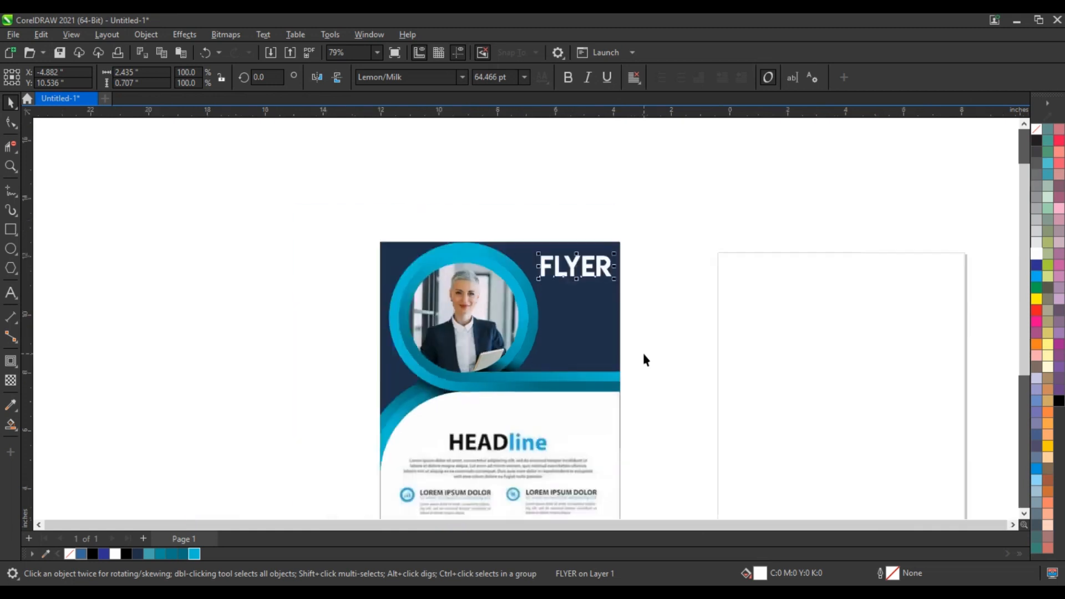
left_click(669, 382)
scroll(669, 382, "down", 2)
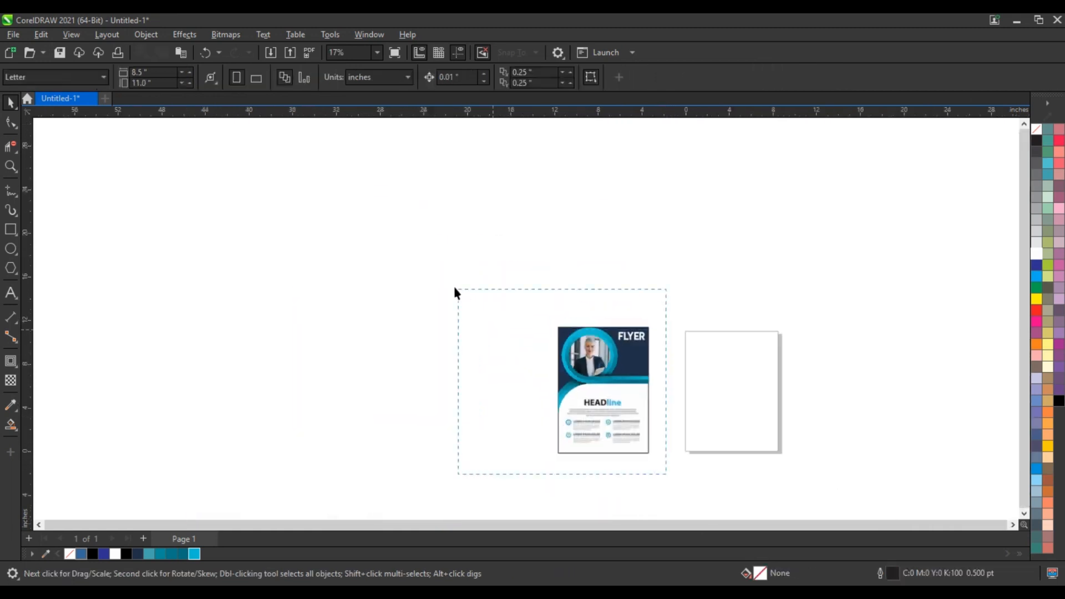